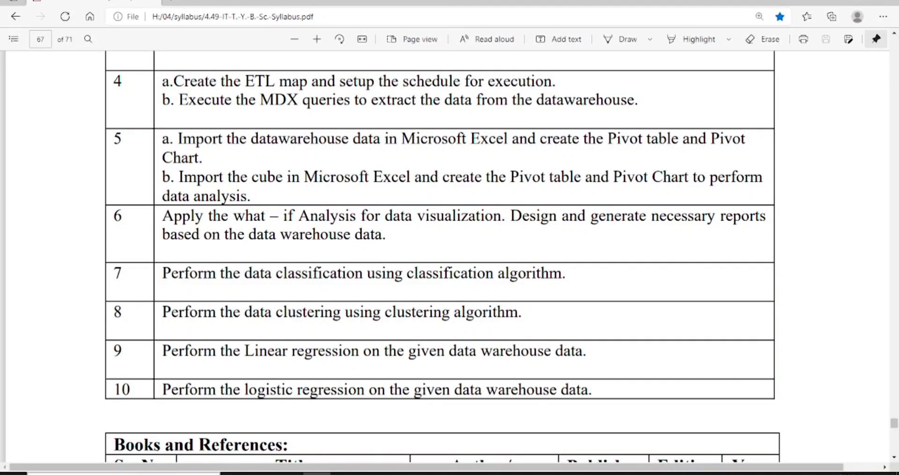
Open the Windows taskbar search to look for Excel
left_click(124, 474)
Launch Excel 2007 from the search results, then bring up the What-If Analysis notes PDF
type("excel")
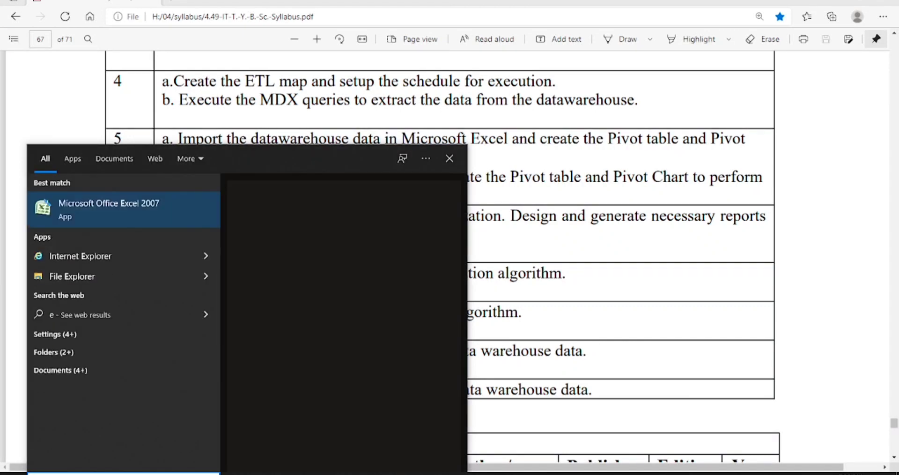
key("Return")
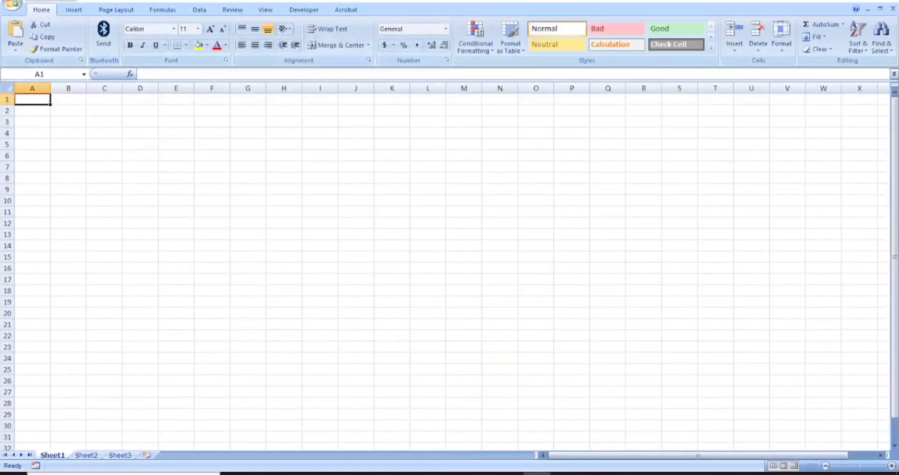
scroll(342, 351, "up", 6, "ctrl")
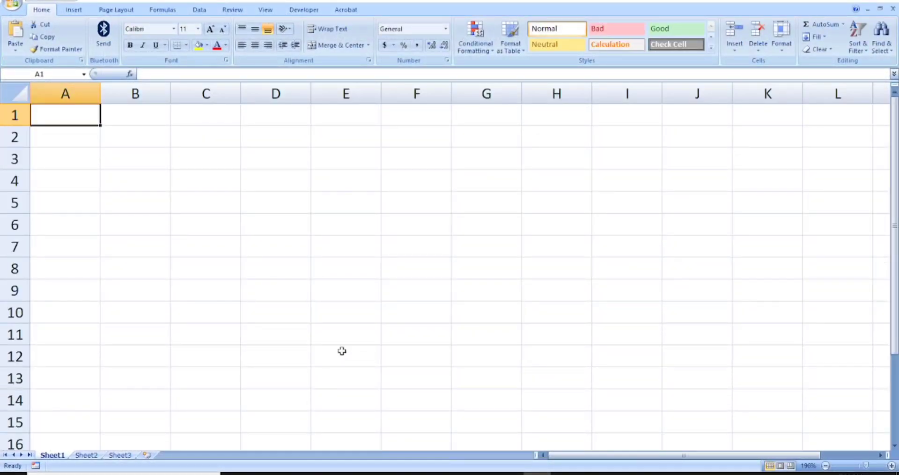
left_click(482, 473)
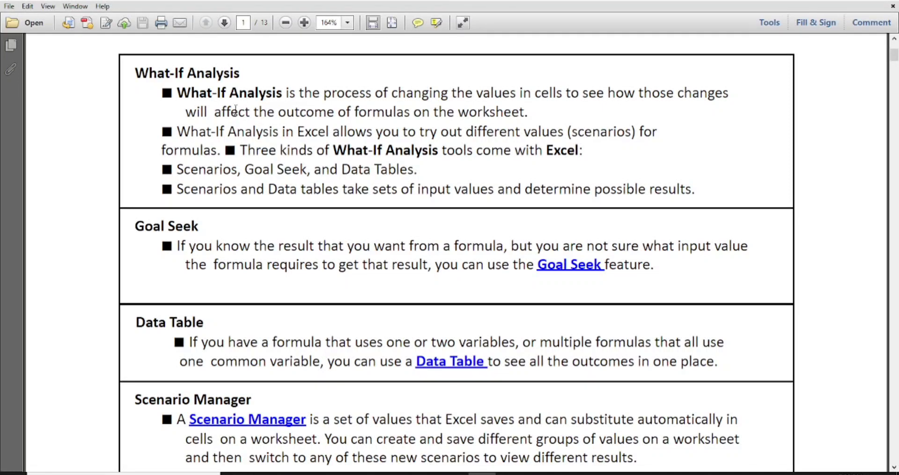
left_click_drag(284, 96, 545, 100)
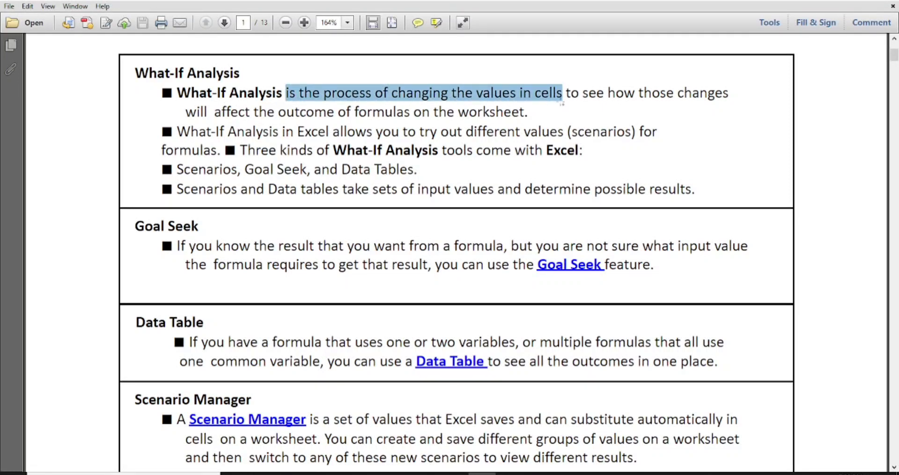
left_click(625, 98)
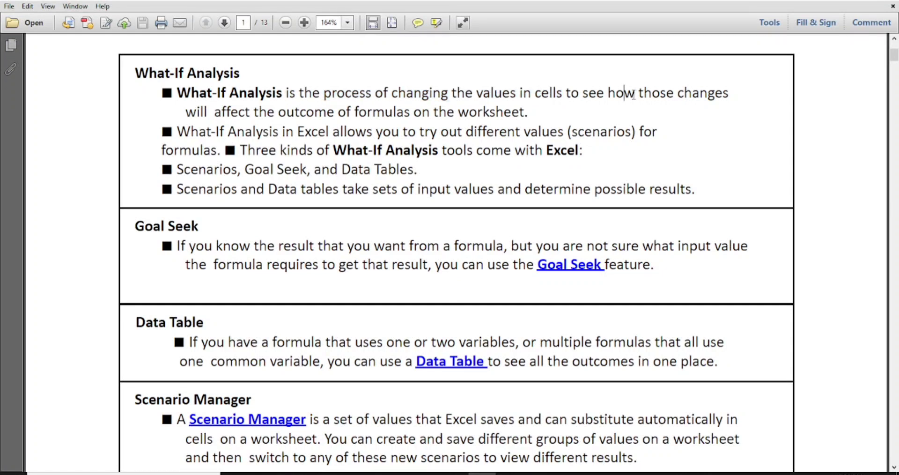
left_click_drag(636, 96, 529, 112)
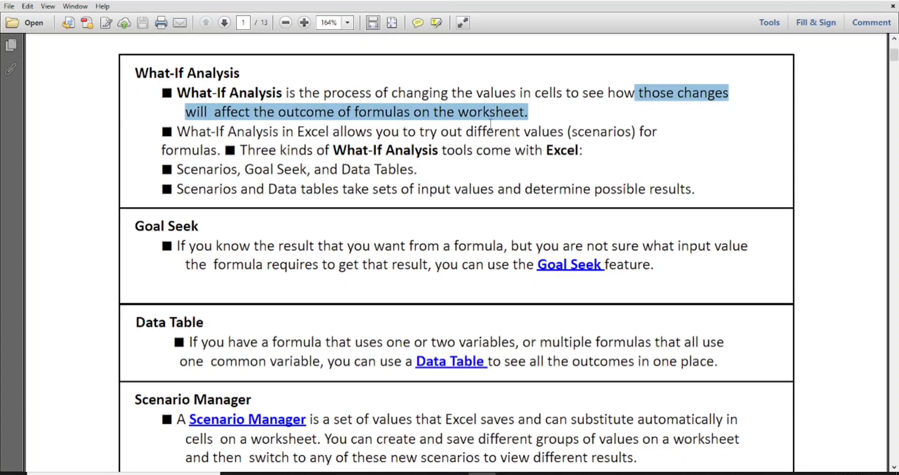
left_click(224, 86)
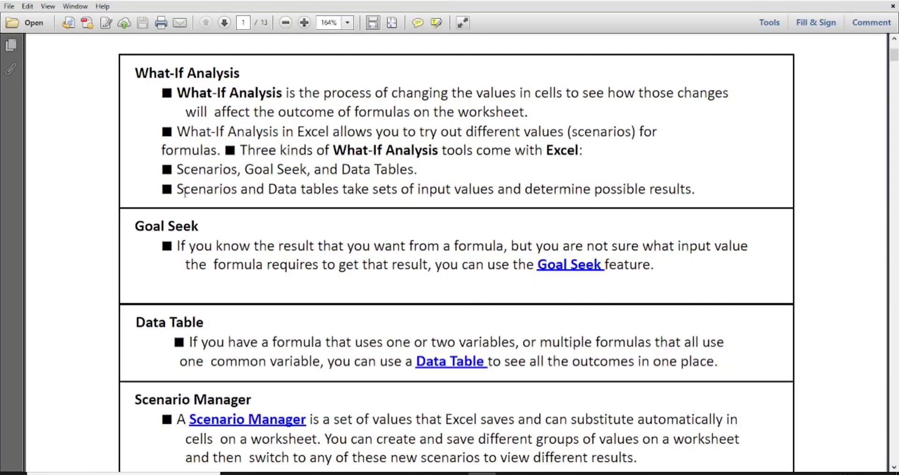
left_click_drag(178, 189, 697, 190)
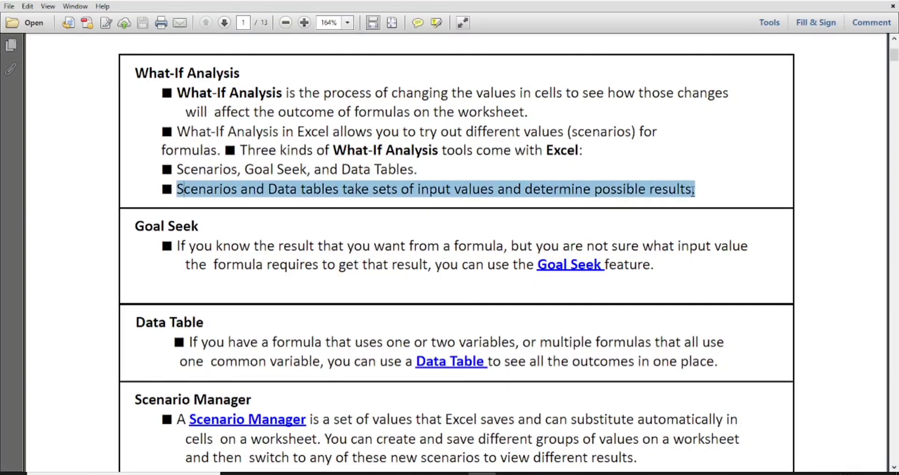
left_click(600, 201)
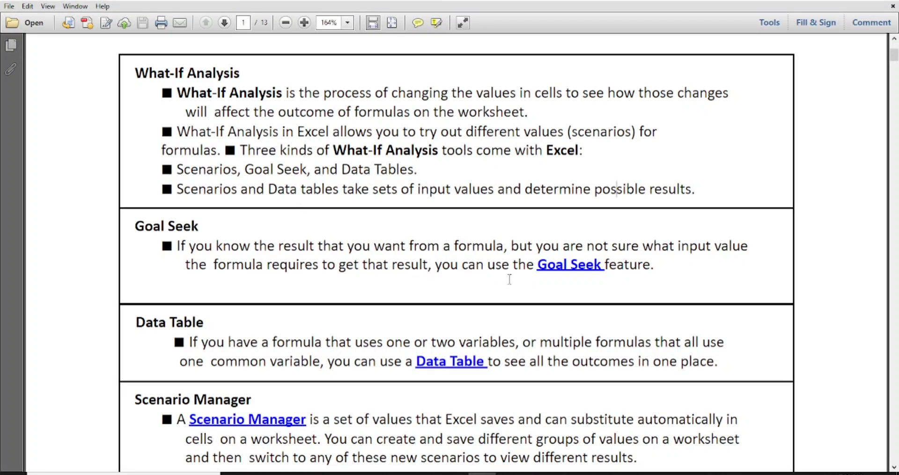
left_click_drag(533, 264, 651, 267)
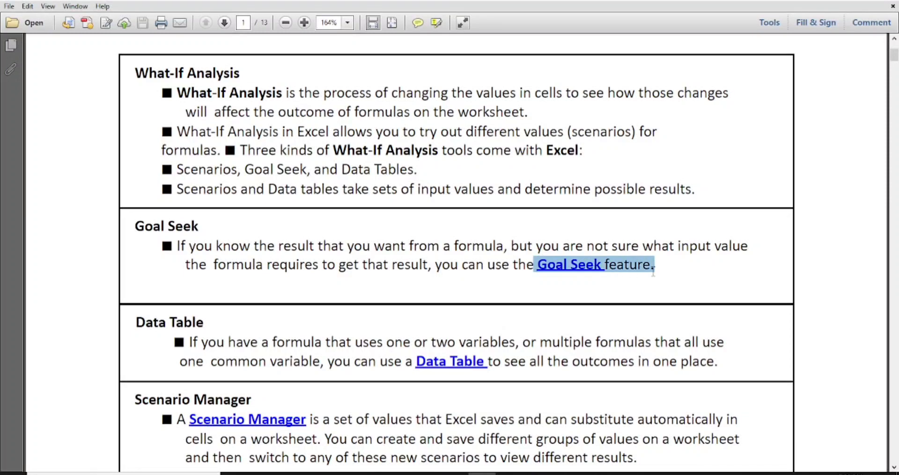
left_click(347, 258)
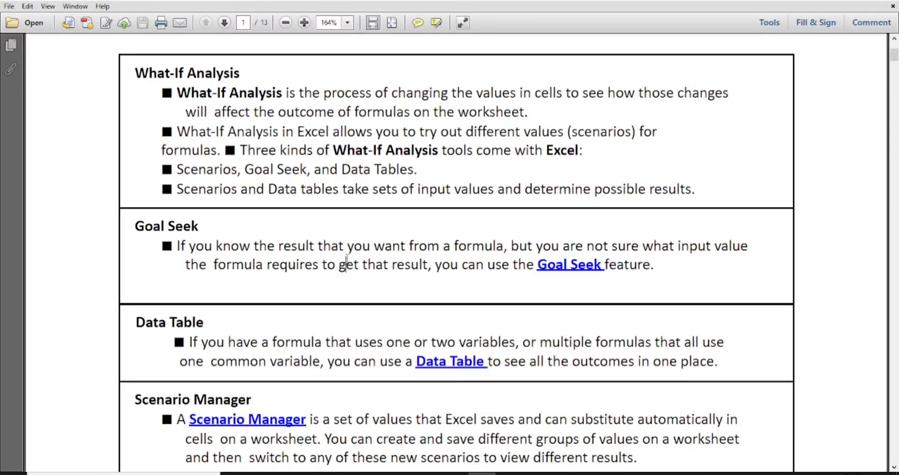
scroll(374, 314, "down", 1)
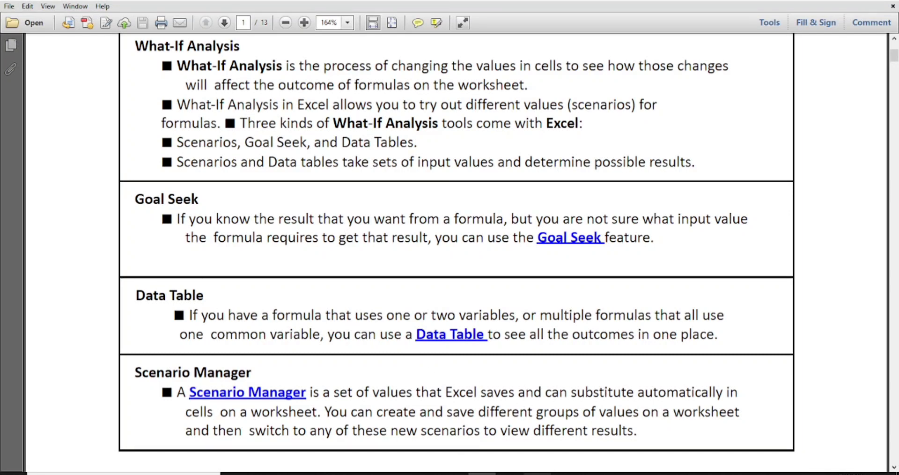
Return to Excel and review the Rice details: qty/kg 60 and prize 70
left_click(536, 473)
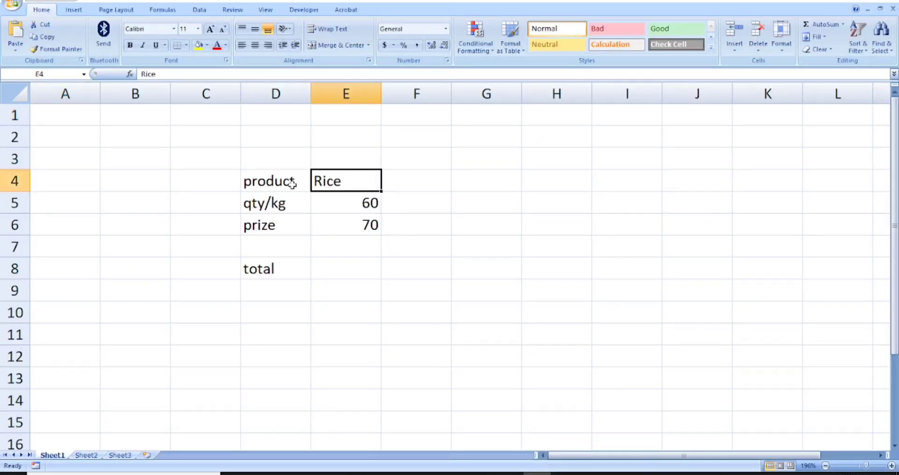
left_click(292, 183)
left_click(331, 185)
left_click(291, 201)
left_click(281, 228)
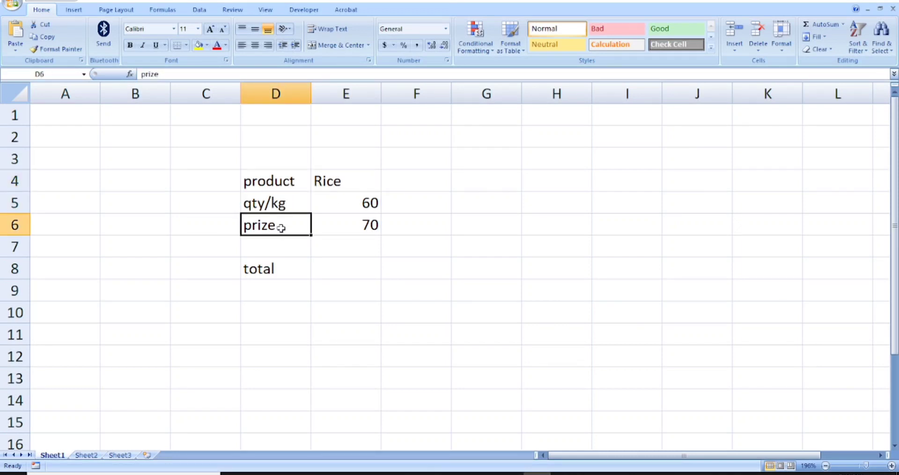
left_click(298, 181)
left_click(374, 237, "shift")
left_click(323, 222)
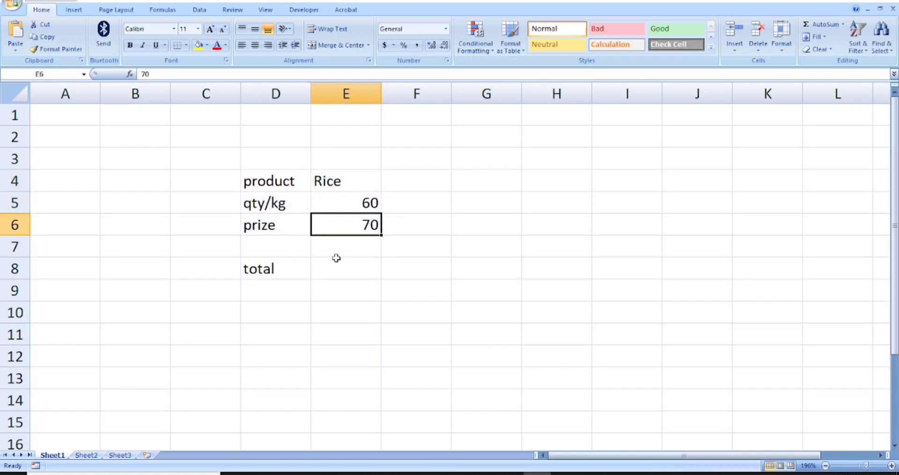
Enter =E5*E6 in E8 so the Rice total shows 4200, and check it
left_click(337, 271)
type("=")
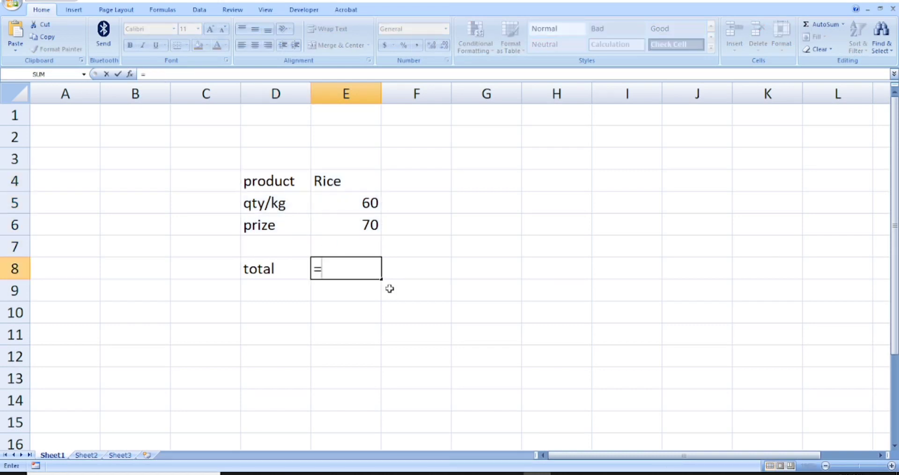
left_click(353, 202)
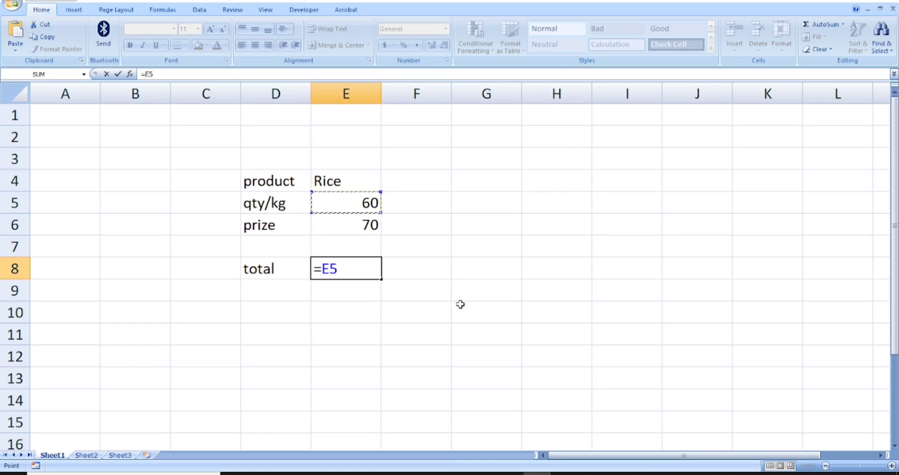
type("*")
left_click(355, 230)
key("Return")
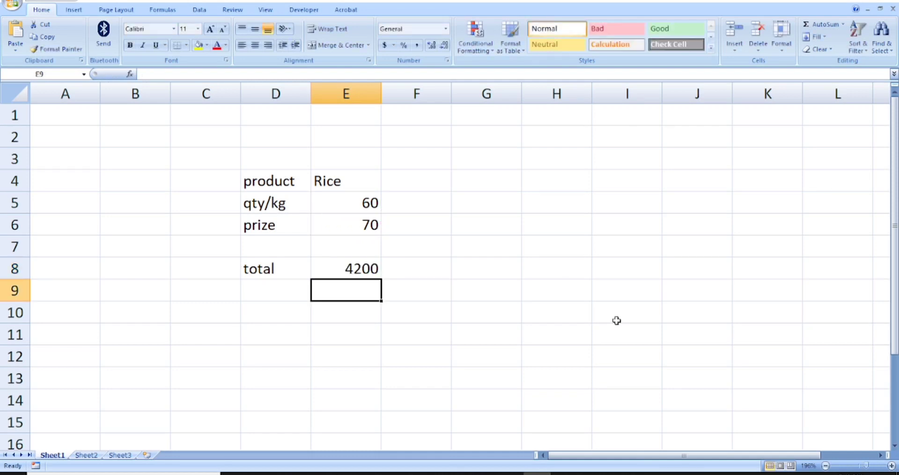
key("Up")
key("Up")
key("Up")
key("Up")
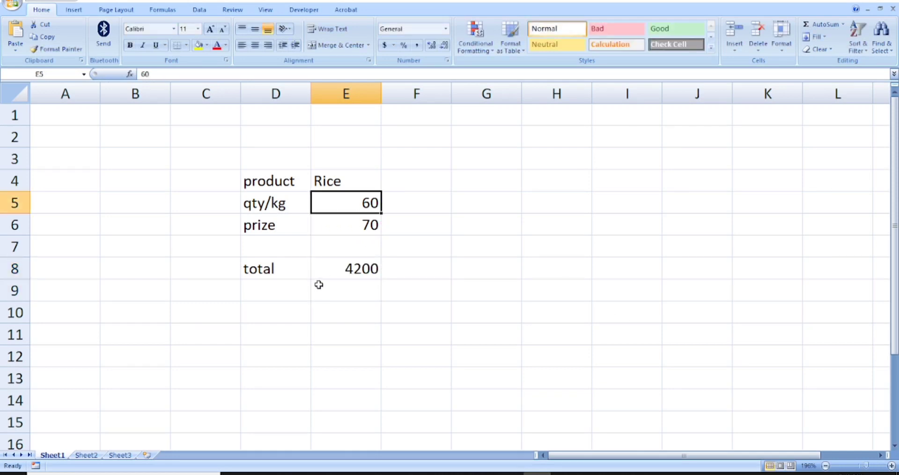
left_click(323, 275)
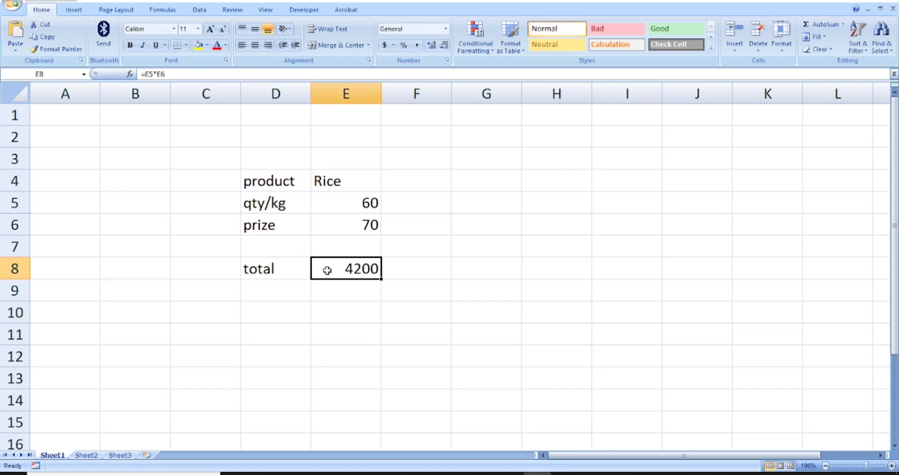
left_click(347, 207)
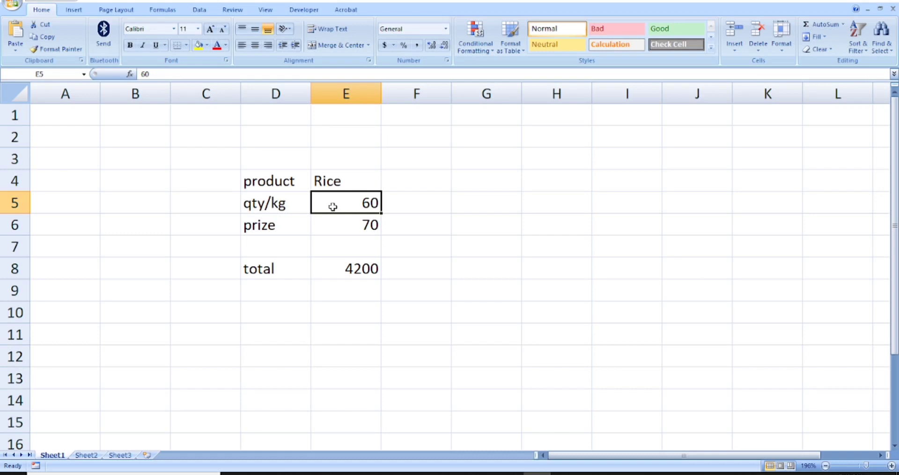
type("80")
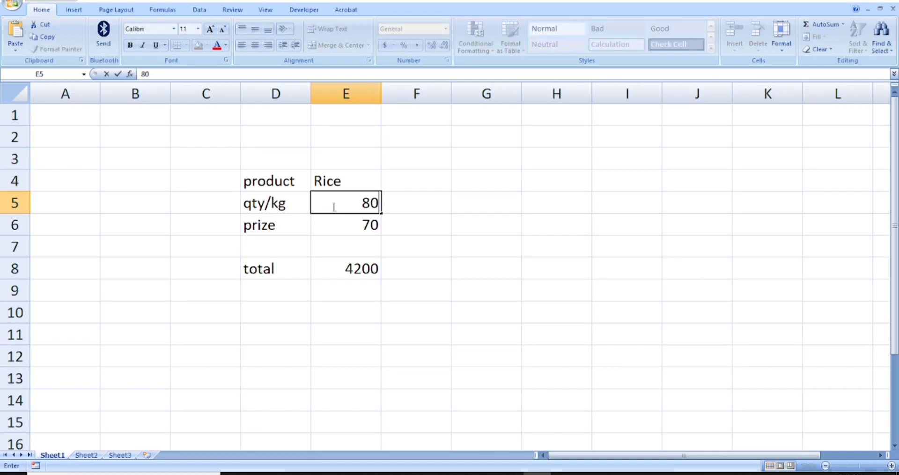
key("Return")
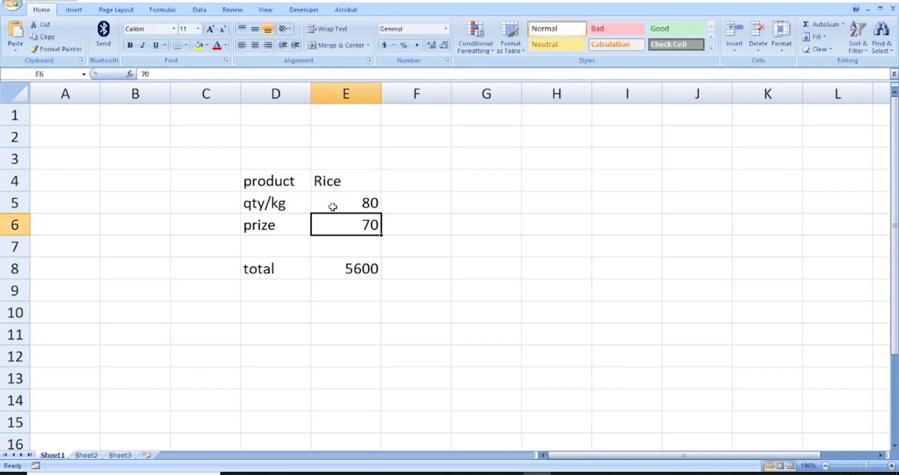
left_click(344, 268)
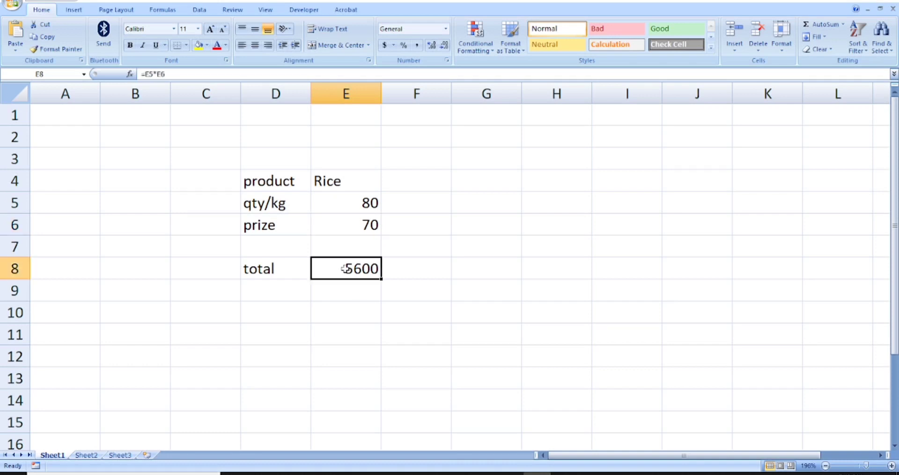
type("7000")
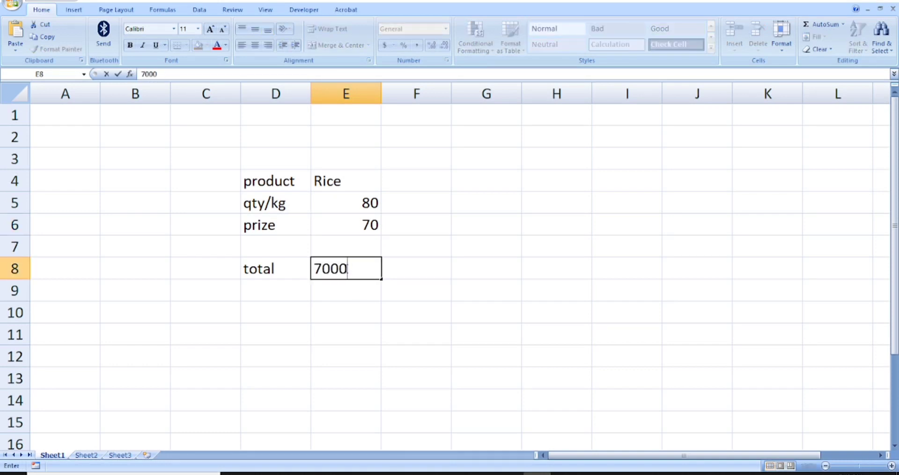
key("Return")
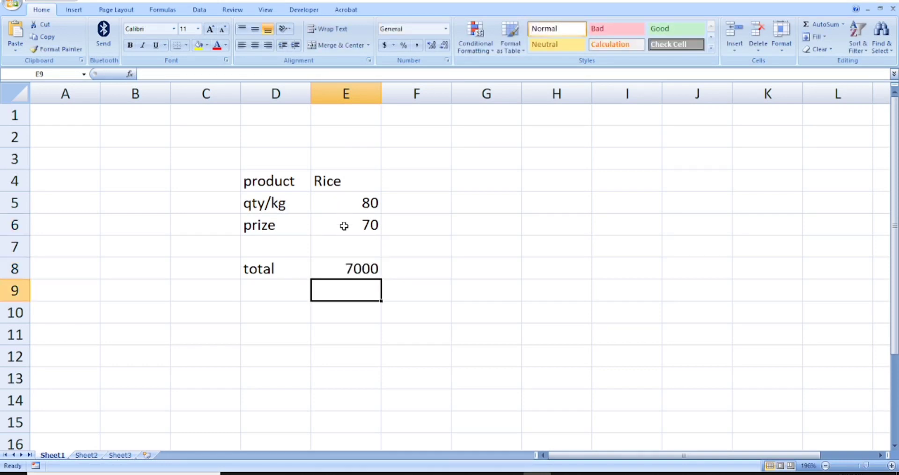
key("ctrl+z")
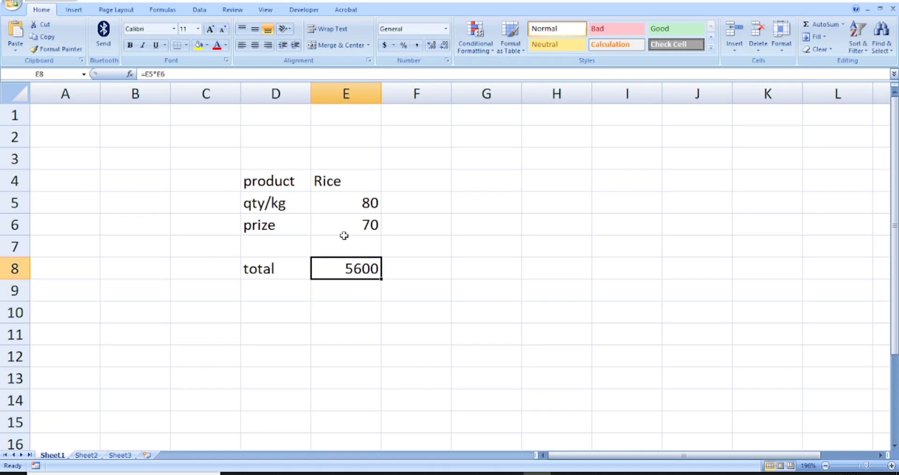
key("ctrl+z")
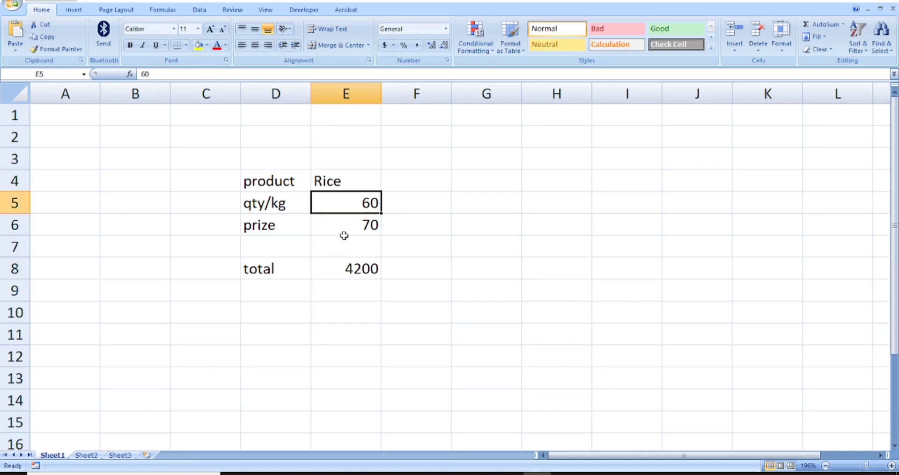
left_click(335, 268)
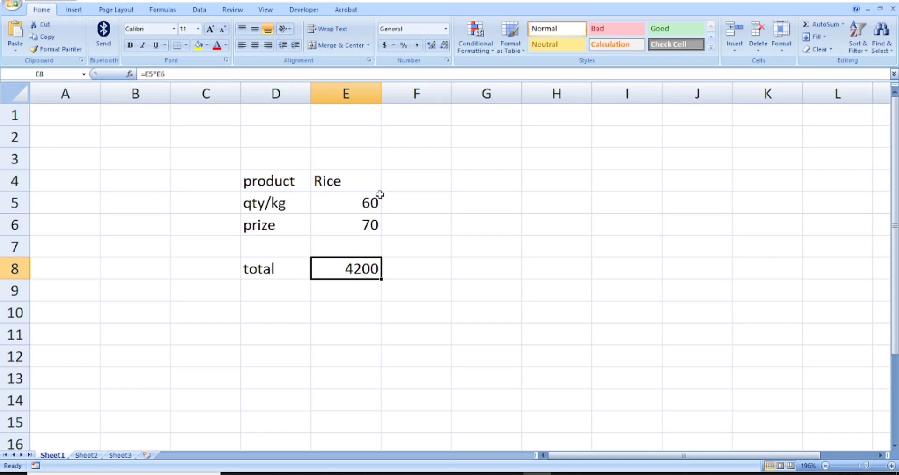
left_click(365, 204)
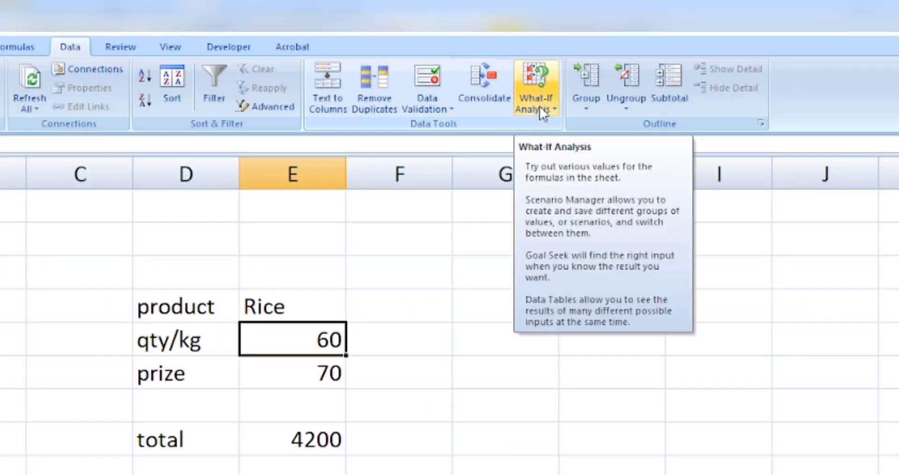
Fill in Goal Seek to set cell E8 to 6000 by changing quantity cell E5
left_click(541, 107)
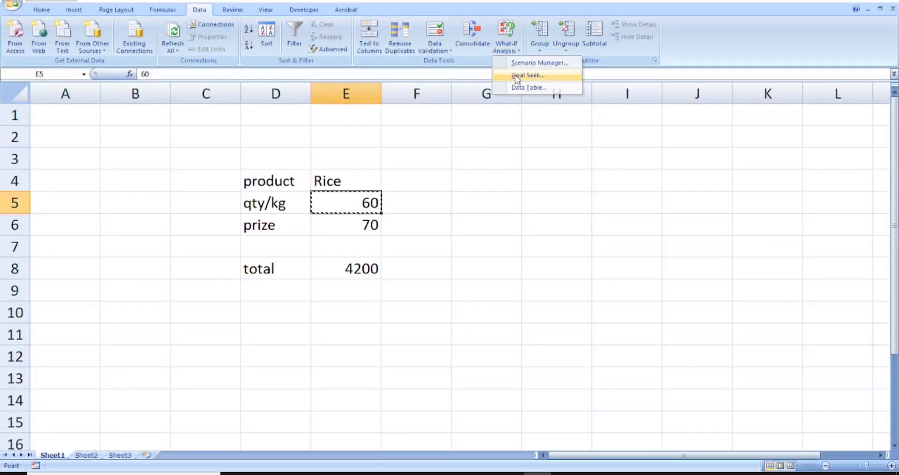
left_click(517, 76)
left_click_drag(213, 175, 524, 196)
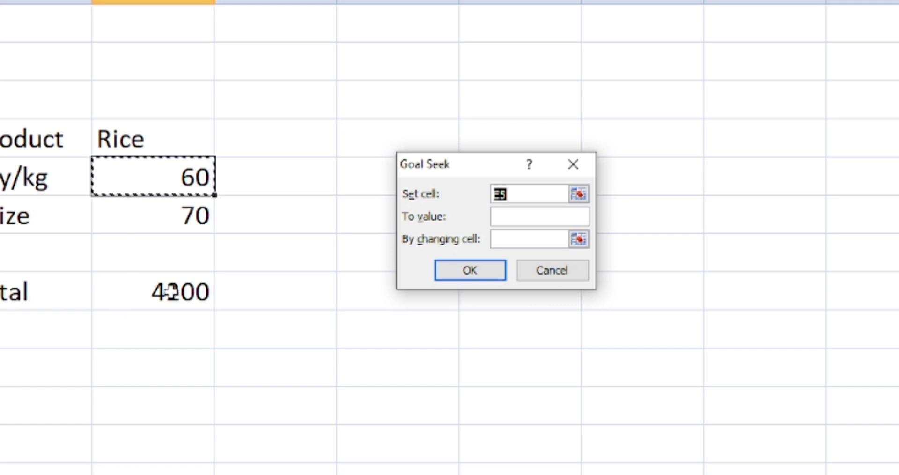
key("BackSpace")
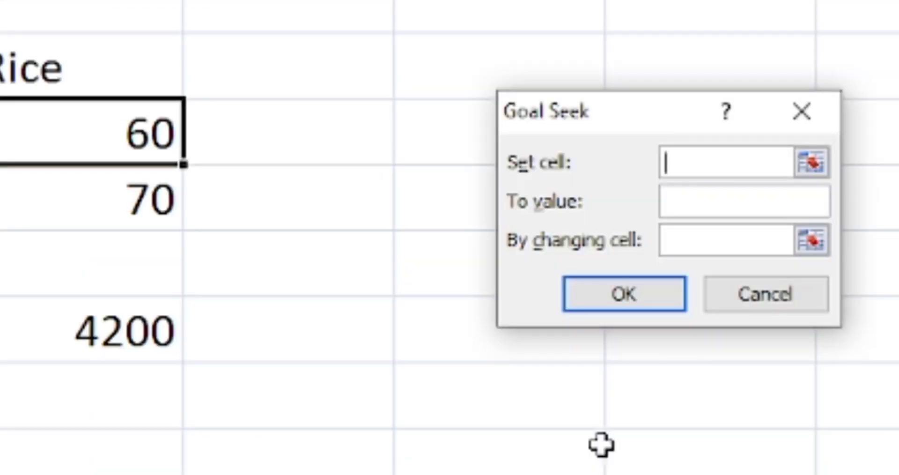
type("E")
type("8")
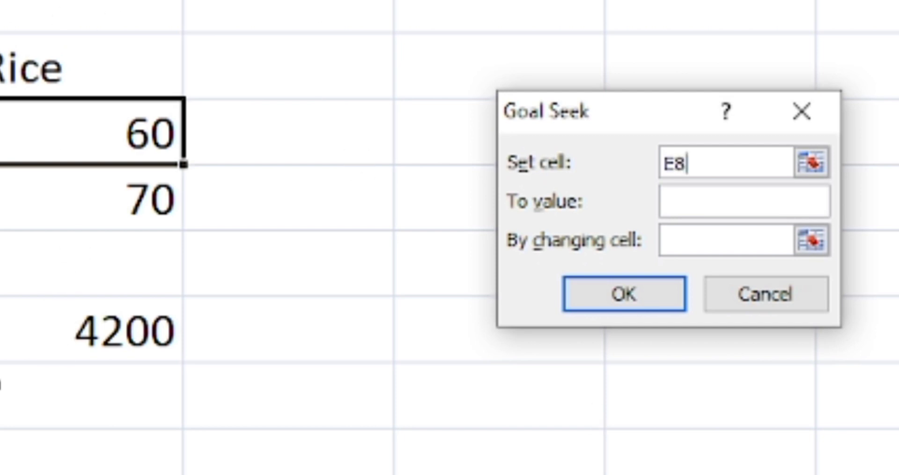
left_click(738, 201)
type("6")
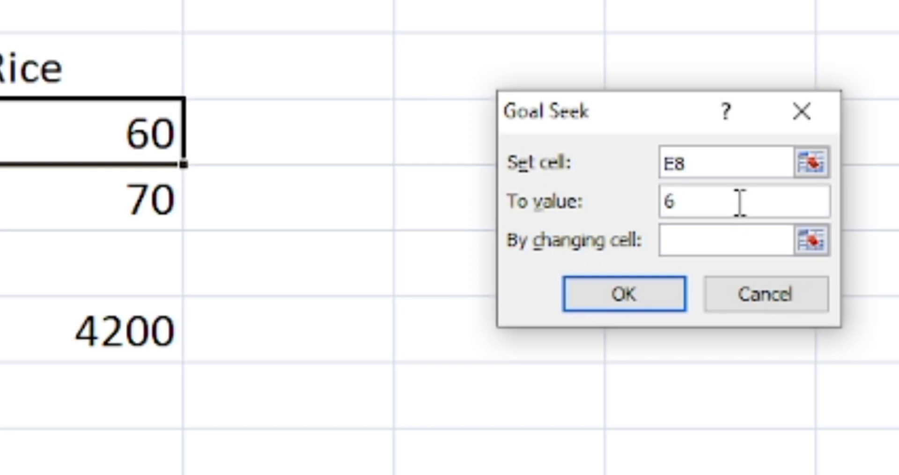
type("000")
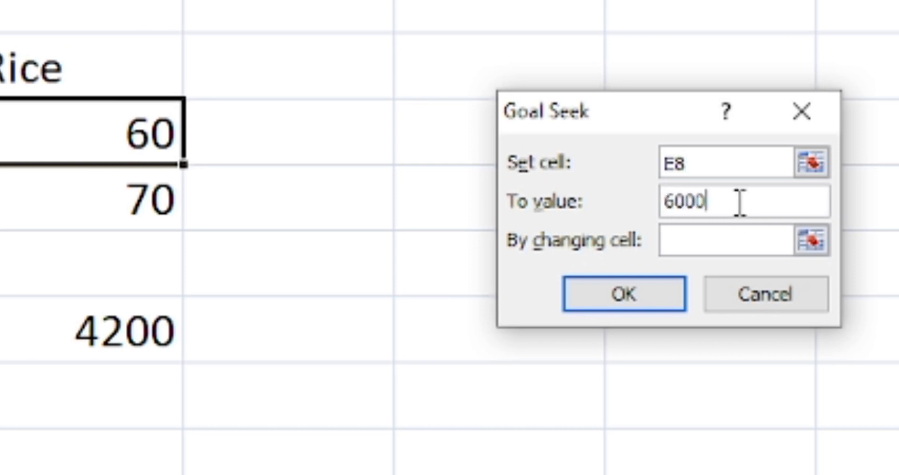
left_click(725, 244)
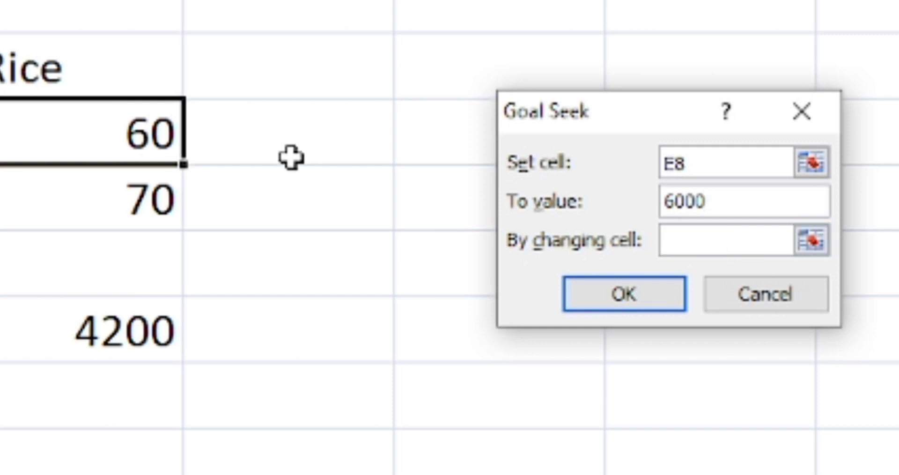
left_click(120, 135)
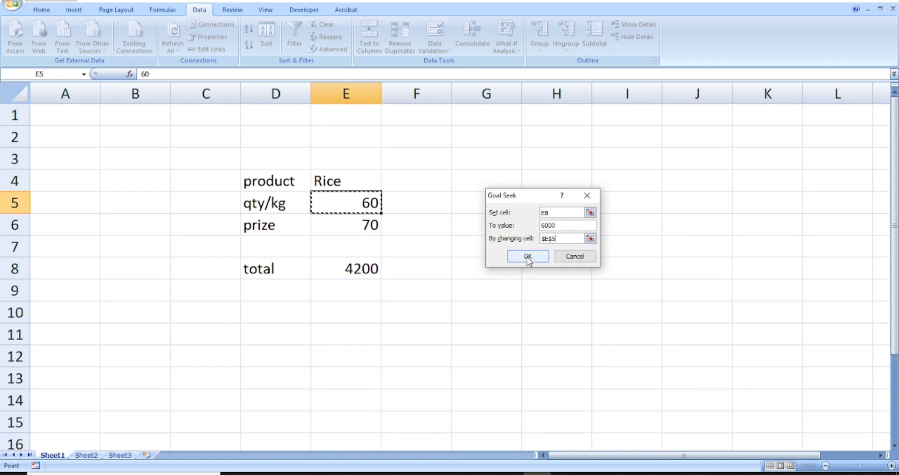
Run the goal seek, cancel its 85.7143 result, and reopen Goal Seek
left_click(527, 257)
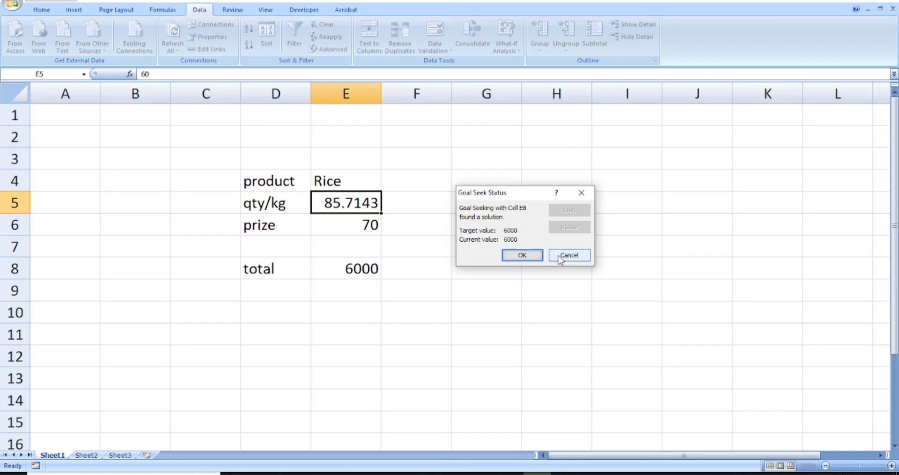
left_click(558, 255)
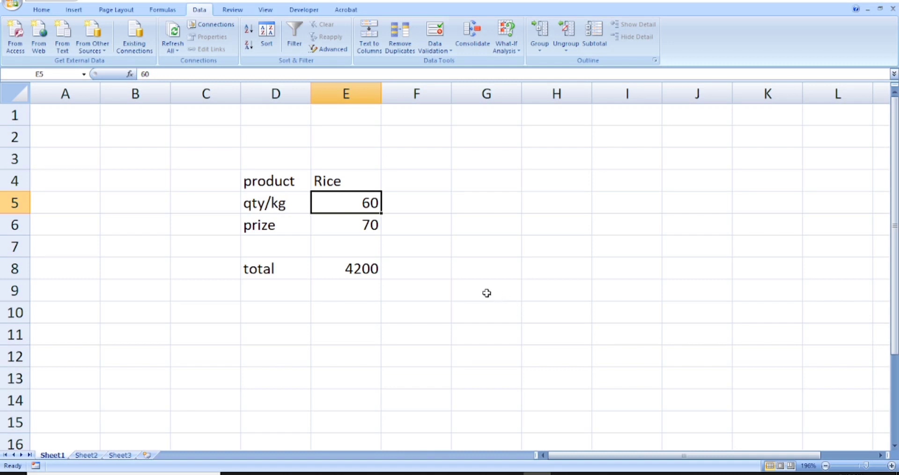
left_click(508, 43)
left_click(525, 76)
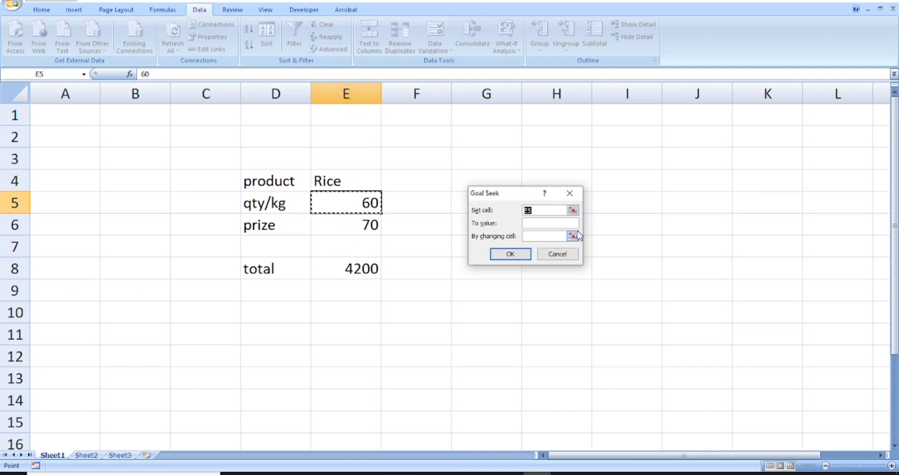
Goal-seek E8 to 6000 by changing E5 and keep the 85.7143 quantity
left_click(539, 210)
type("8")
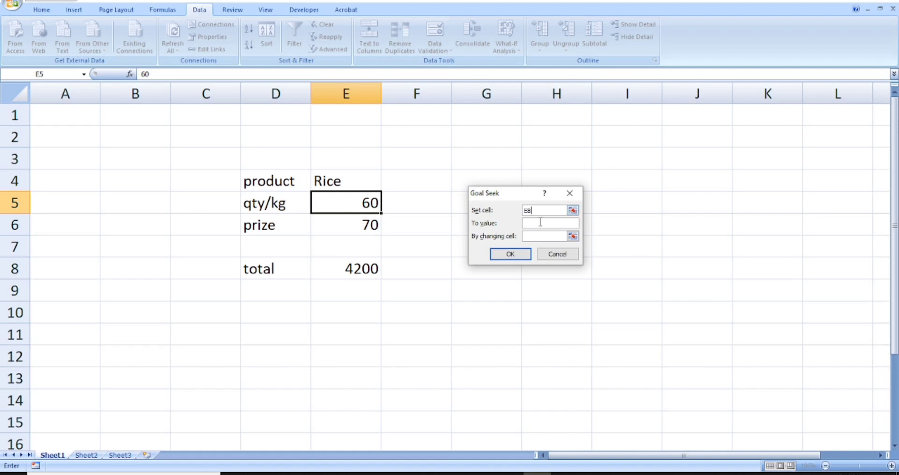
left_click(540, 222)
type("6000")
left_click(527, 235)
left_click(351, 202)
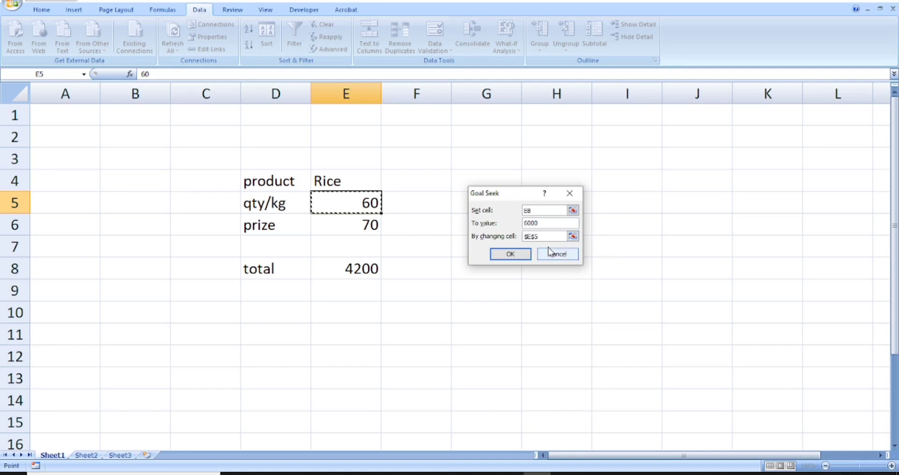
left_click(519, 256)
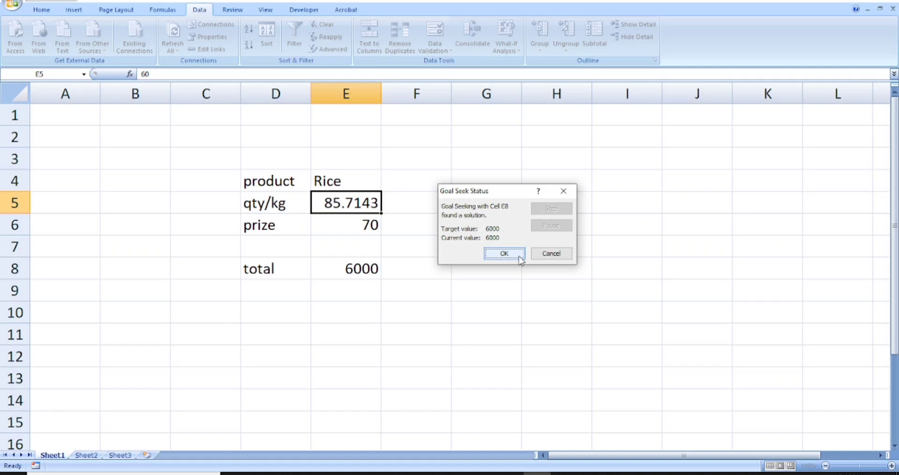
left_click(519, 257)
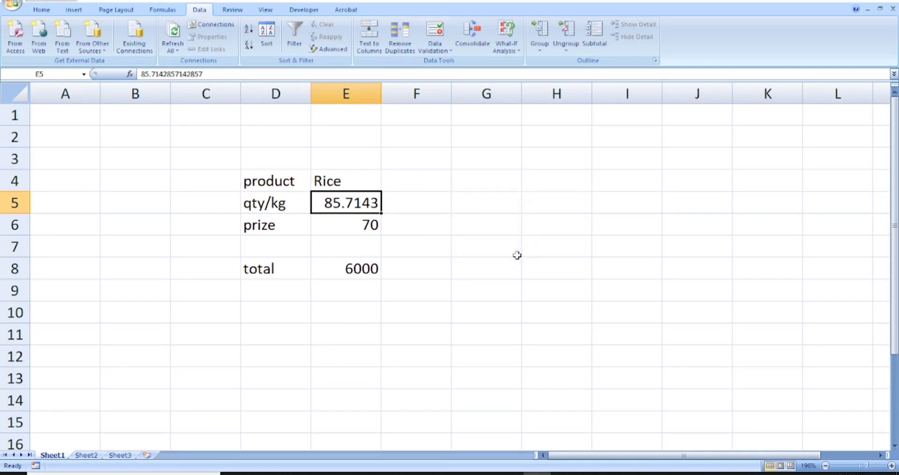
left_click(365, 272)
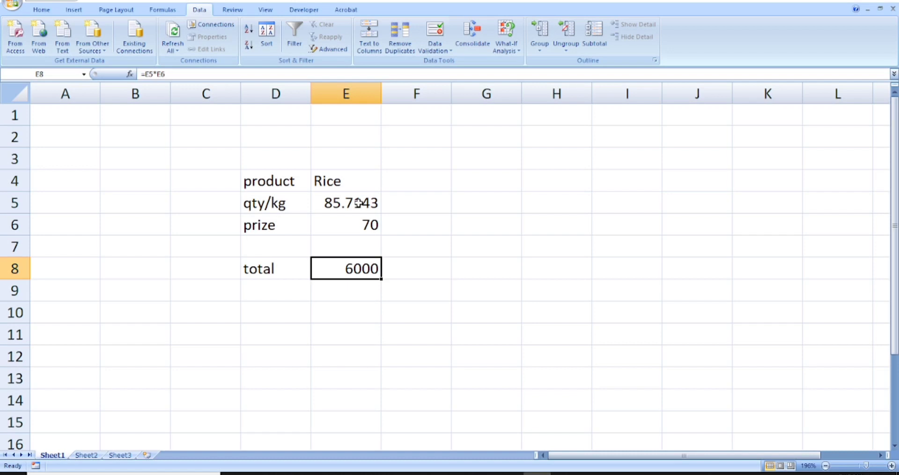
Run Goal Seek on E8 for a 6000 total by changing price cell E6, then dismiss the result
left_click(515, 53)
left_click(527, 75)
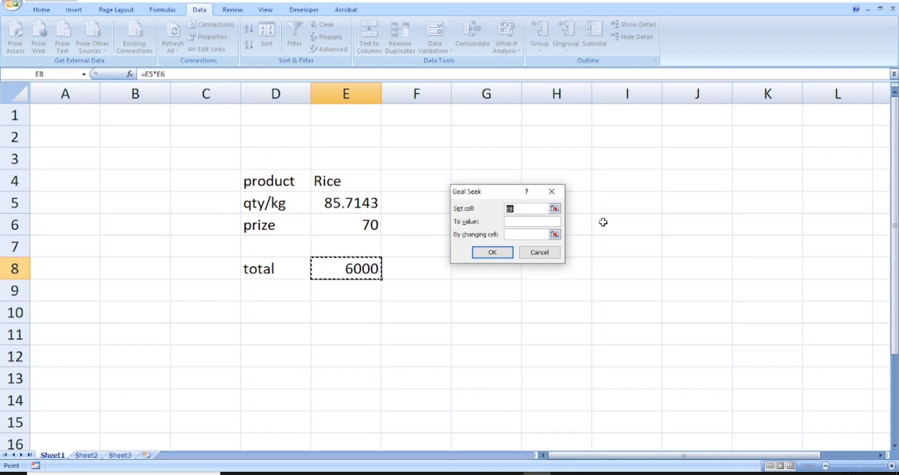
left_click(525, 211)
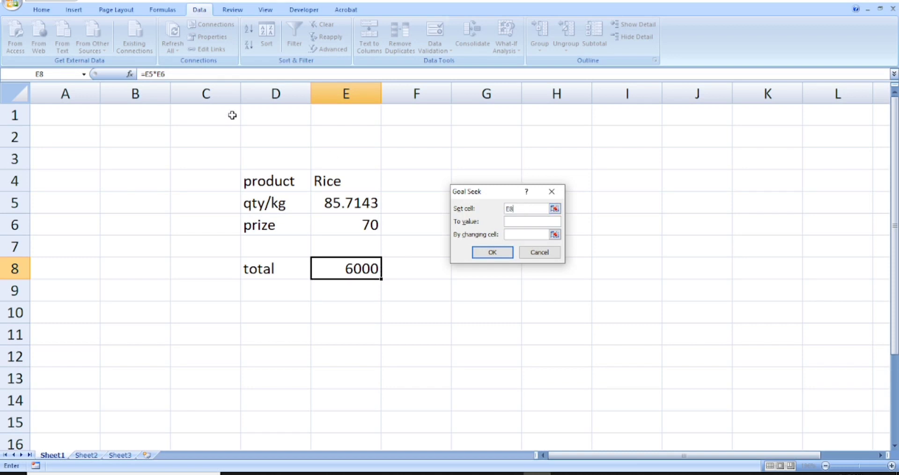
left_click(526, 220)
type("6000")
left_click(352, 227)
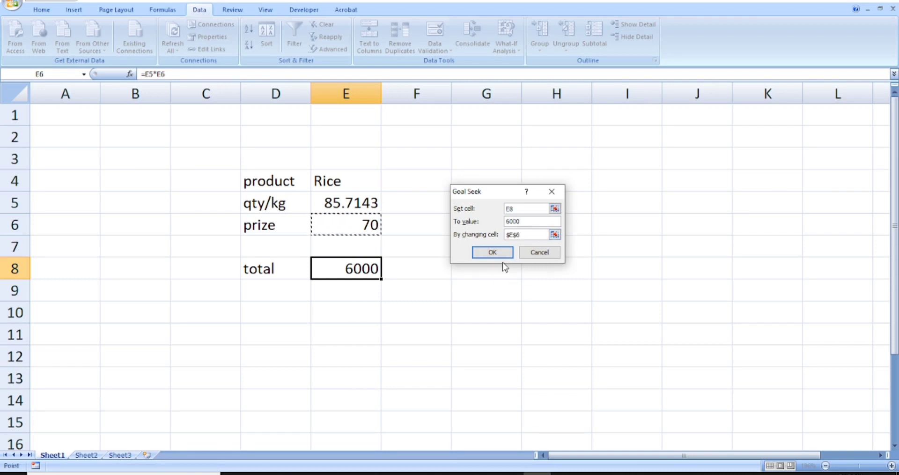
left_click(497, 255)
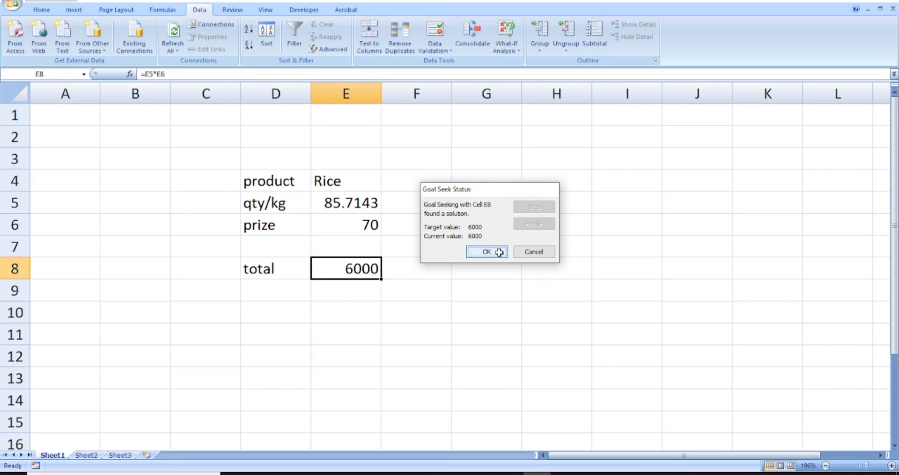
left_click(501, 255)
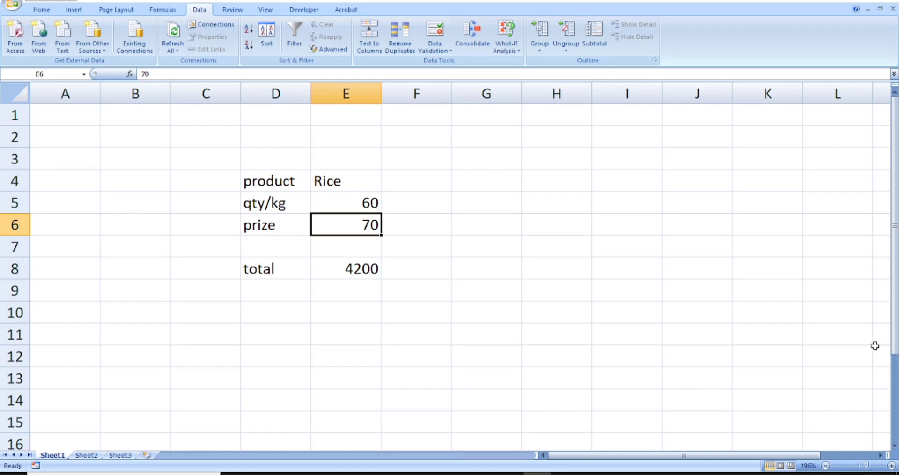
Beside the qty list in column G, enter =E5*E6 in H6 to show 4200
left_click(489, 211)
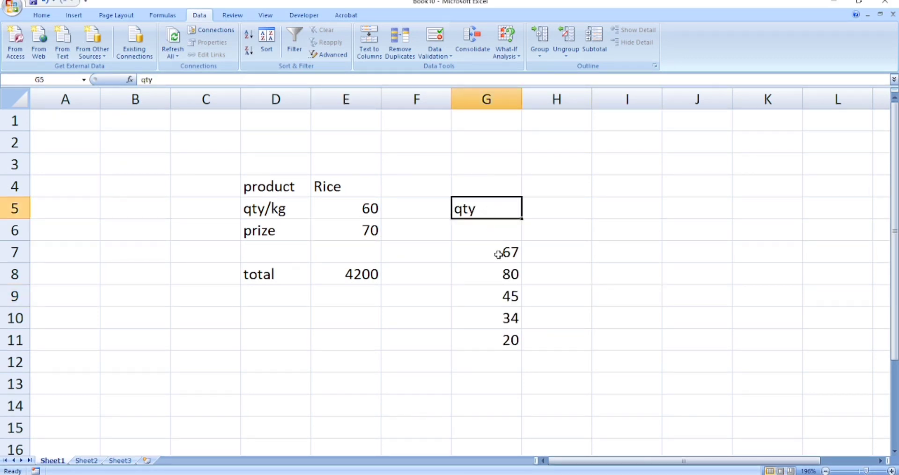
left_click_drag(497, 252, 499, 334)
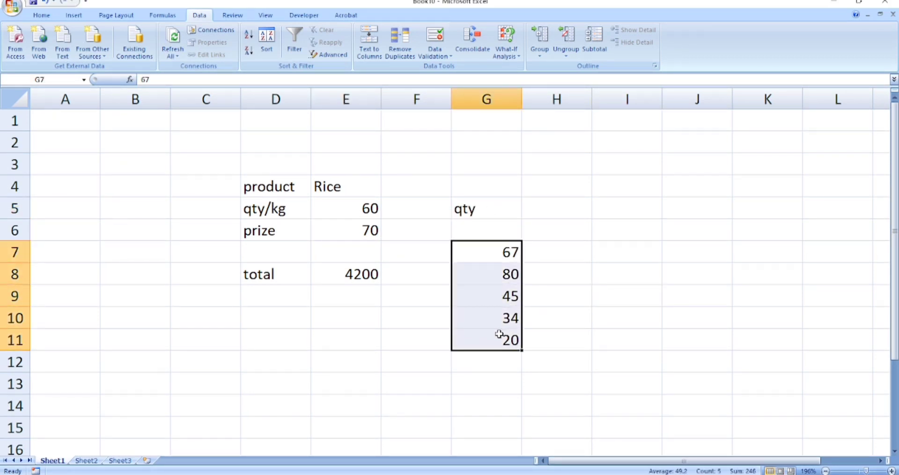
left_click(543, 214)
left_click(545, 231)
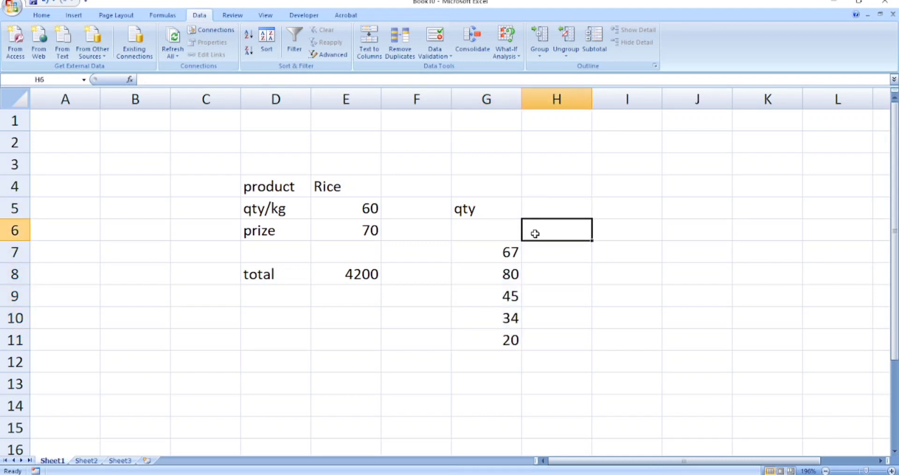
type("=")
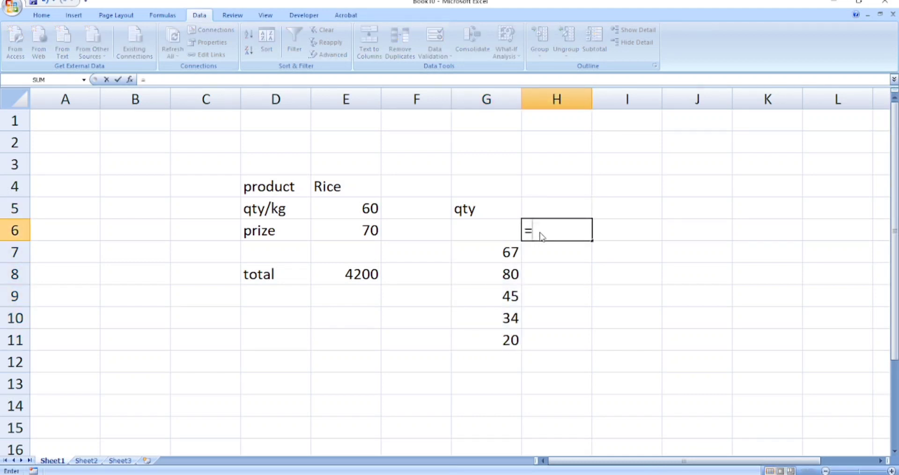
left_click(350, 206)
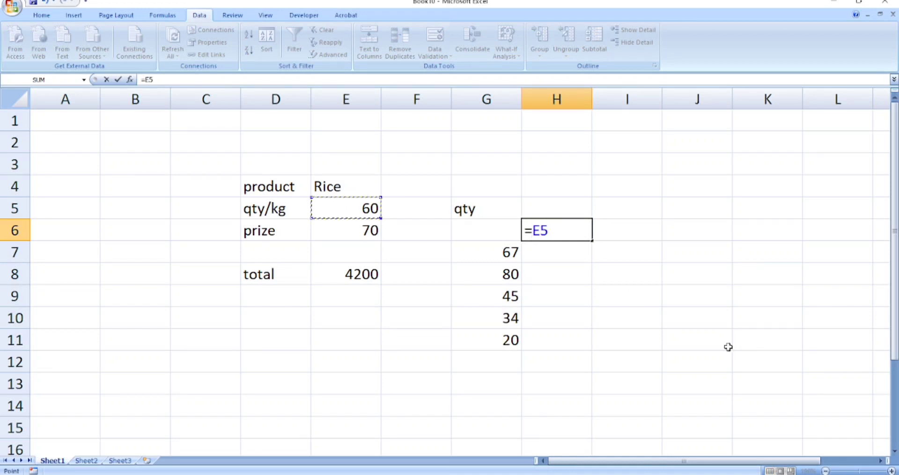
type("*")
left_click(367, 230)
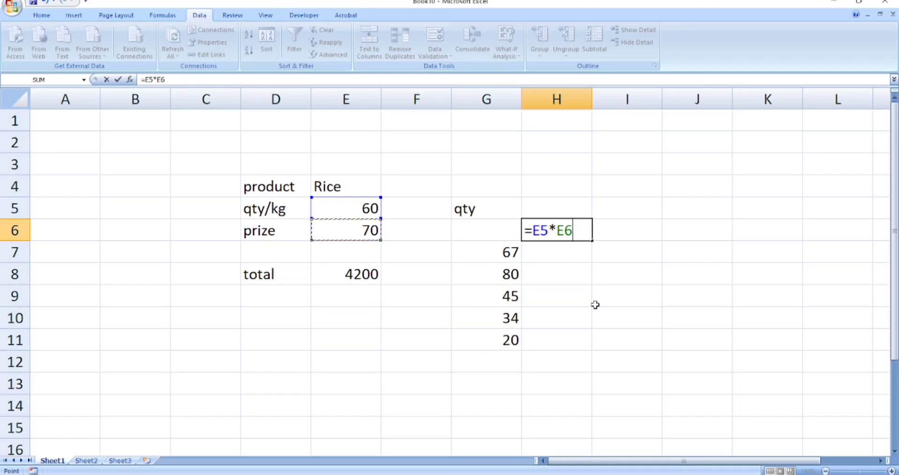
key("Return")
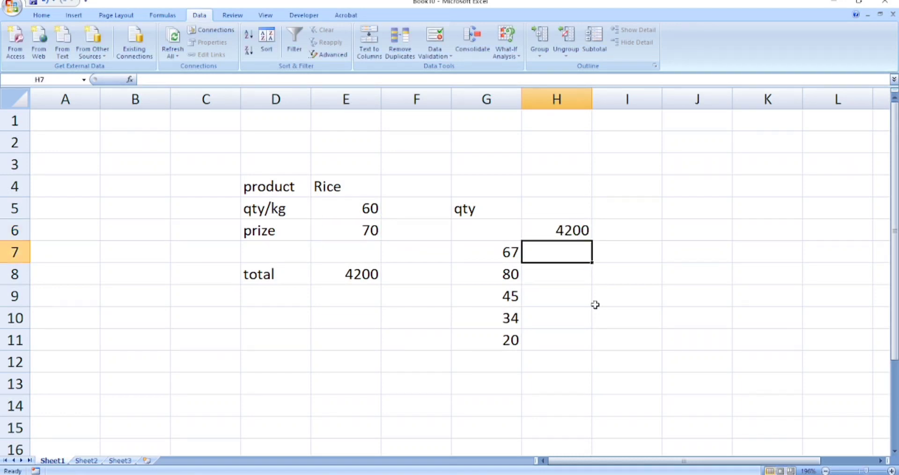
Build a one-variable data table on G6:H11 with column input cell $E$5
left_click(509, 232)
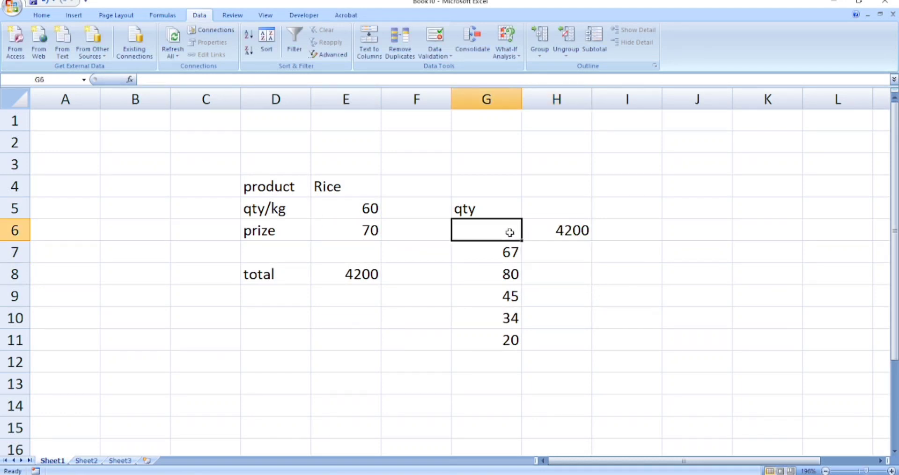
left_click_drag(509, 232, 551, 337)
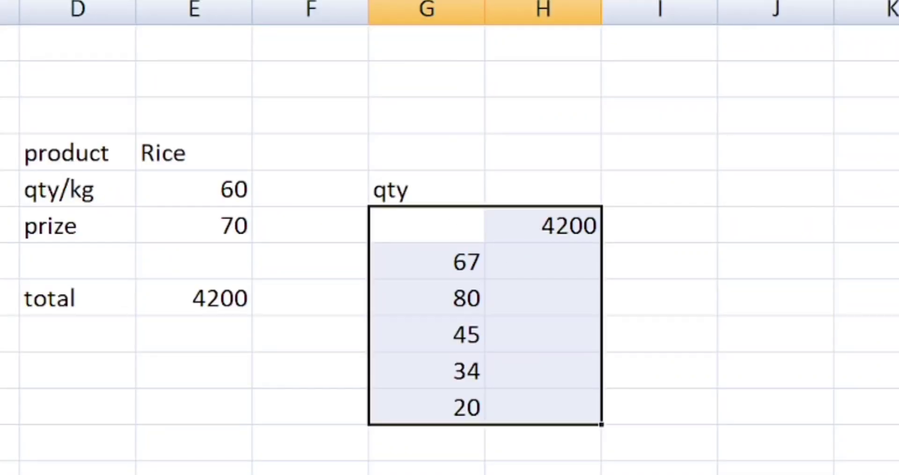
key("alt+a")
key("w")
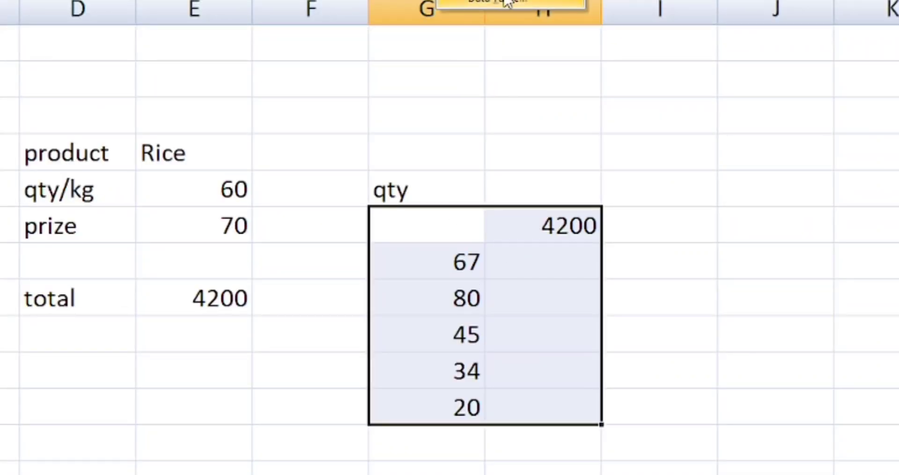
key("t")
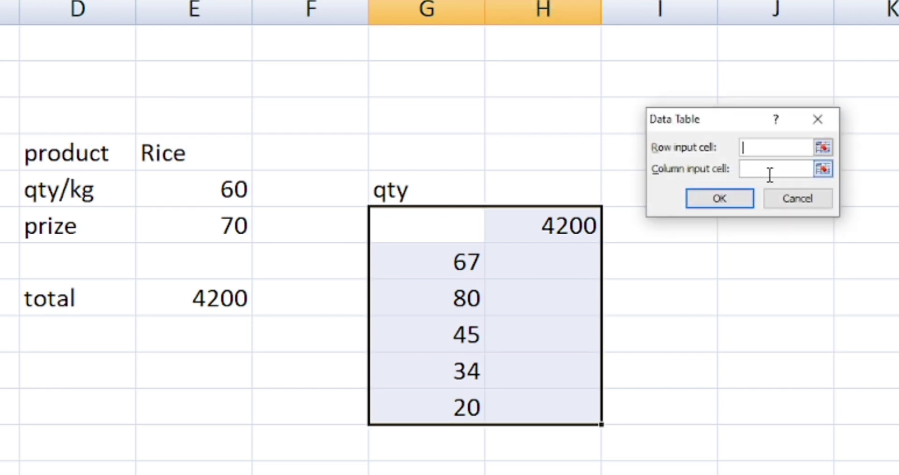
left_click(236, 190)
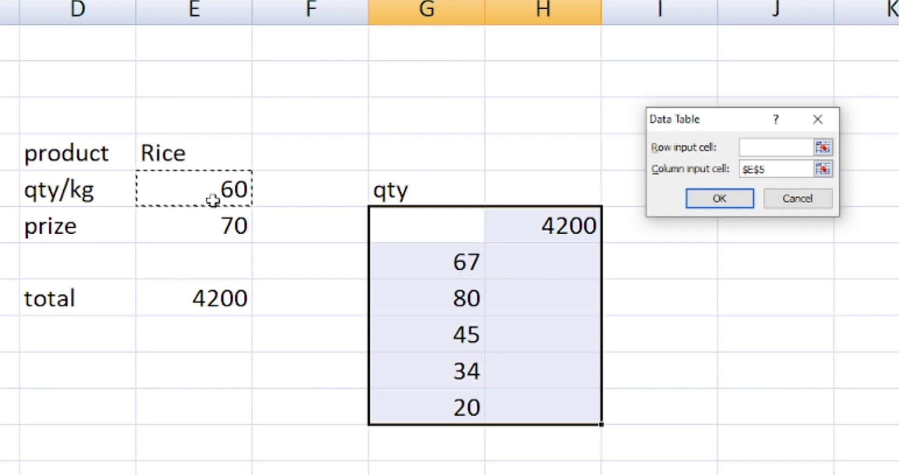
left_click(704, 204)
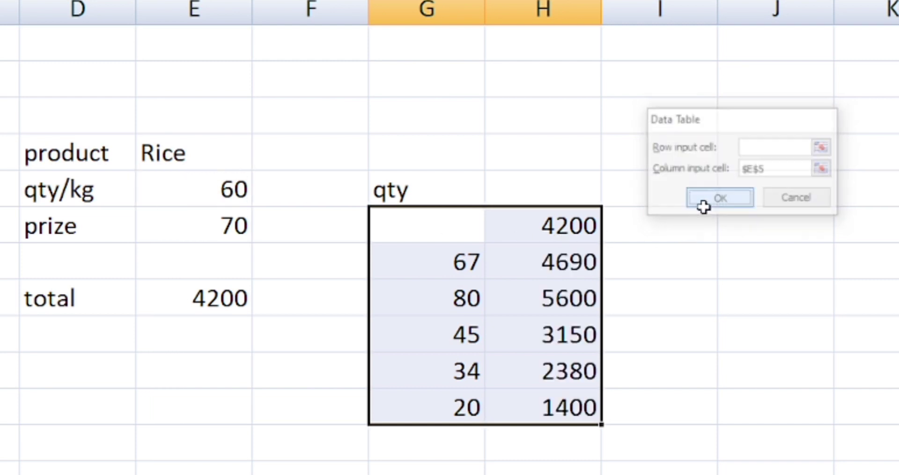
Select the computed totals 4690, 5600, 3150, 2380, 1400 and their qty values
left_click(547, 255)
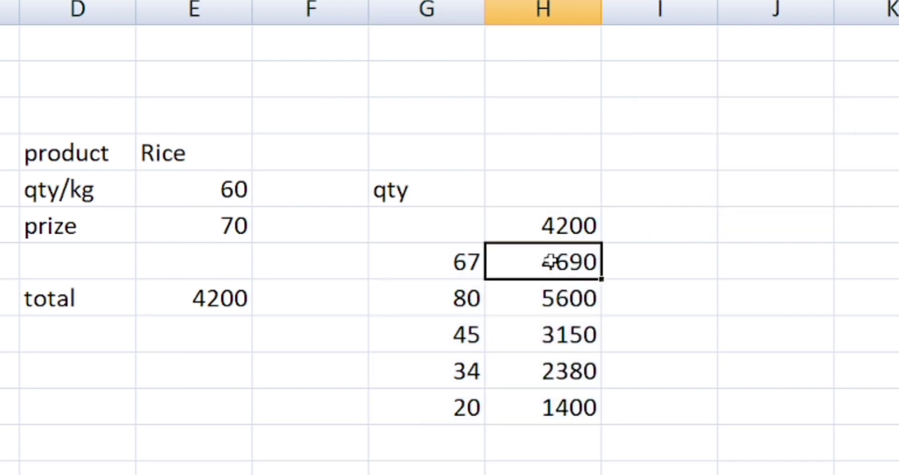
left_click_drag(546, 261, 558, 395)
mouse_move(461, 269)
left_mouse_down()
mouse_move(468, 409)
mouse_move(537, 407)
left_mouse_up()
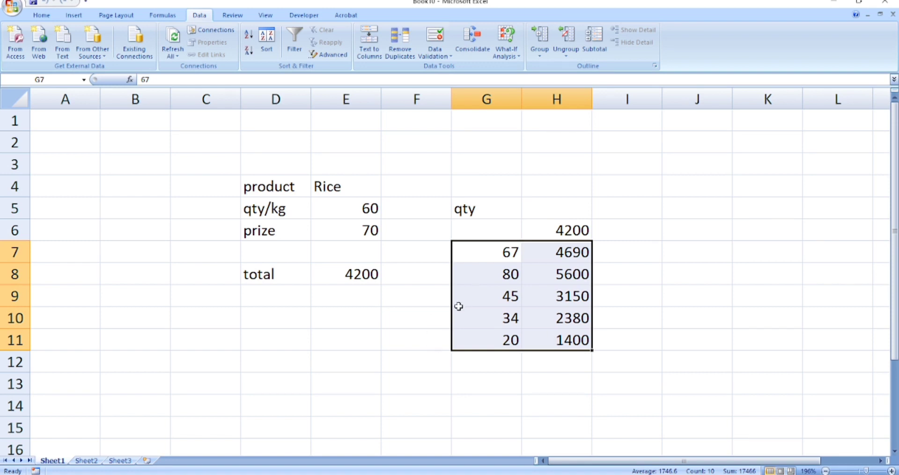
Add the 'price' label in row 14 and move along the price row
scroll(429, 307, "down", 1)
left_click(206, 334)
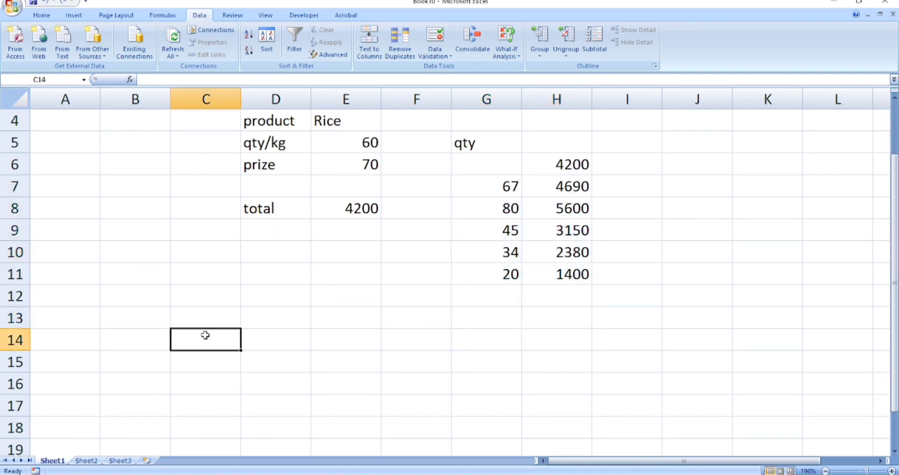
key("Right")
type("price")
left_click(276, 339)
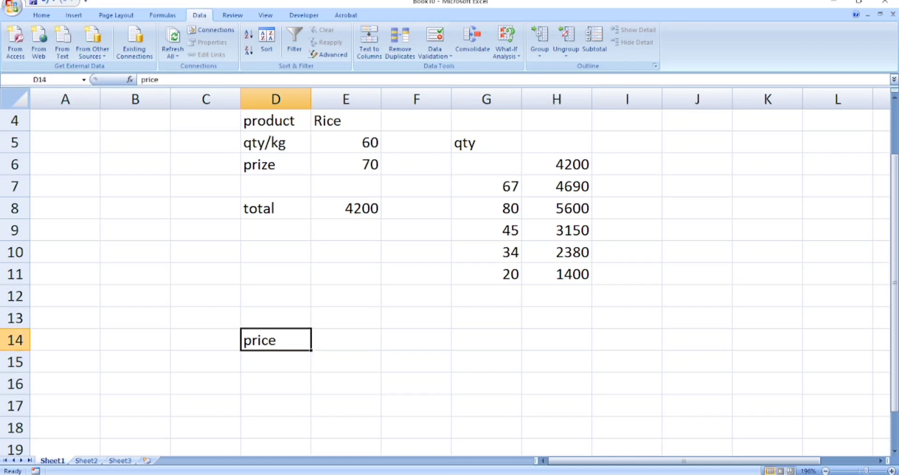
left_click(346, 339)
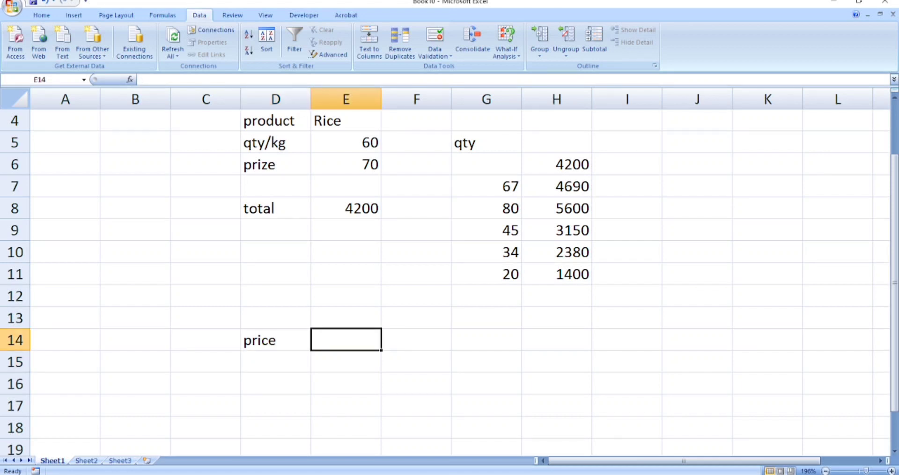
left_click(416, 339)
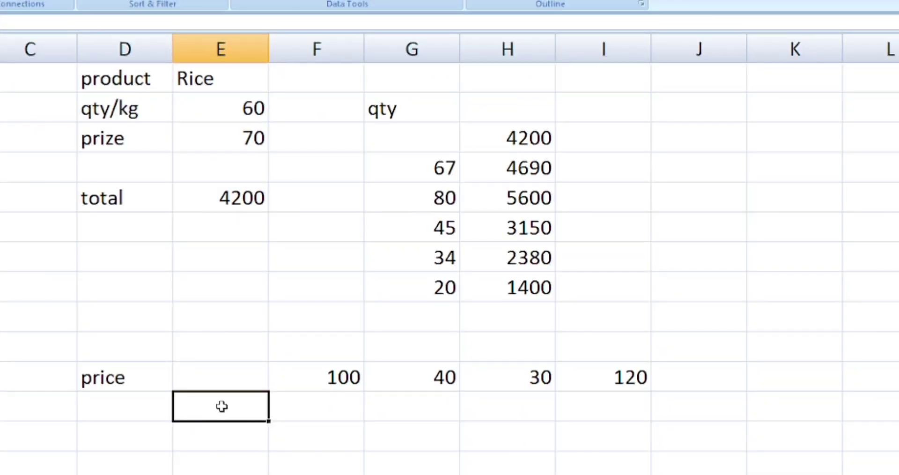
Enter =E5*E6 in E15 for a 4200 total and select E14:I15
type("=")
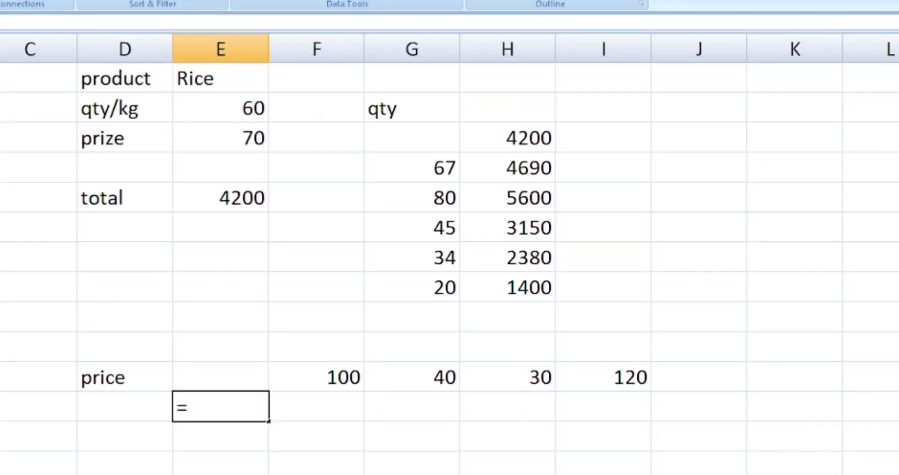
left_click(252, 106)
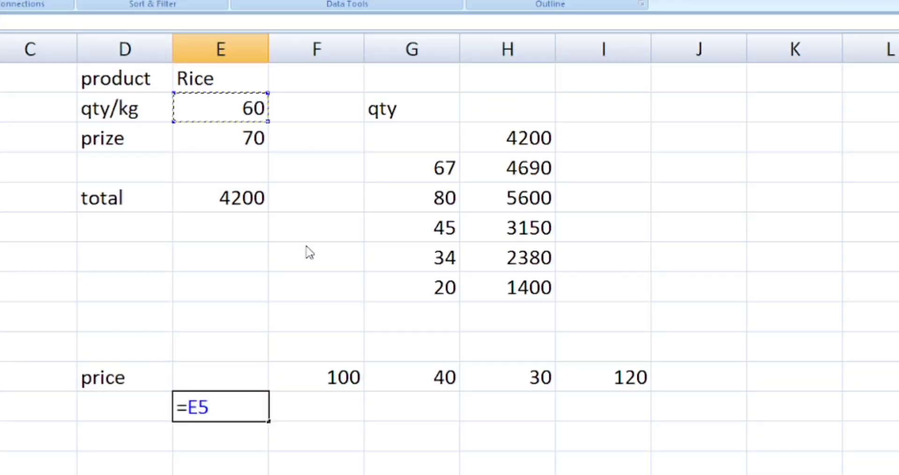
type("*")
left_click(241, 140)
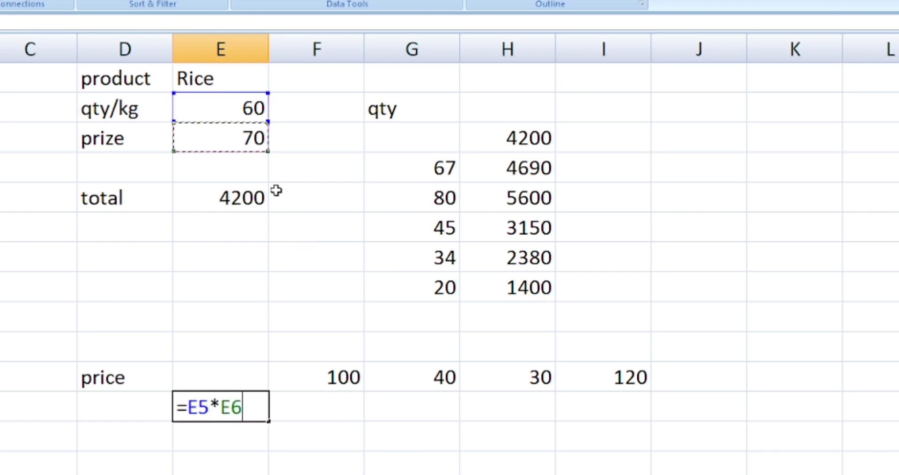
key("Return")
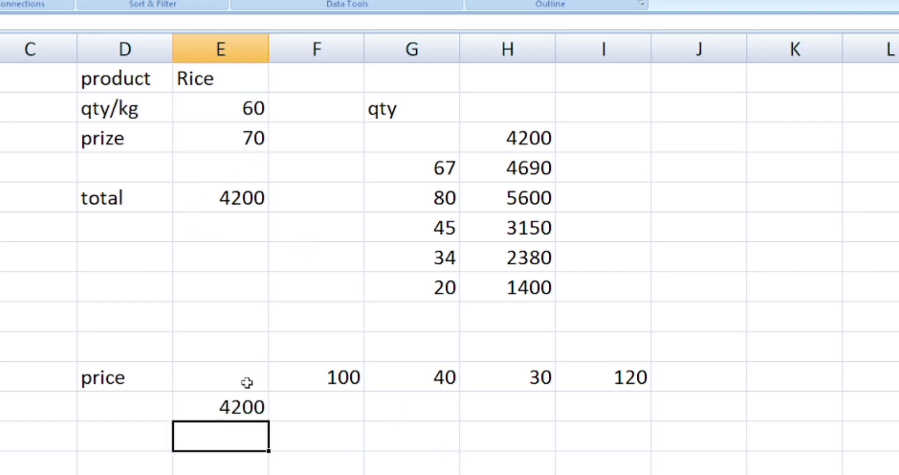
left_click_drag(241, 375, 590, 399)
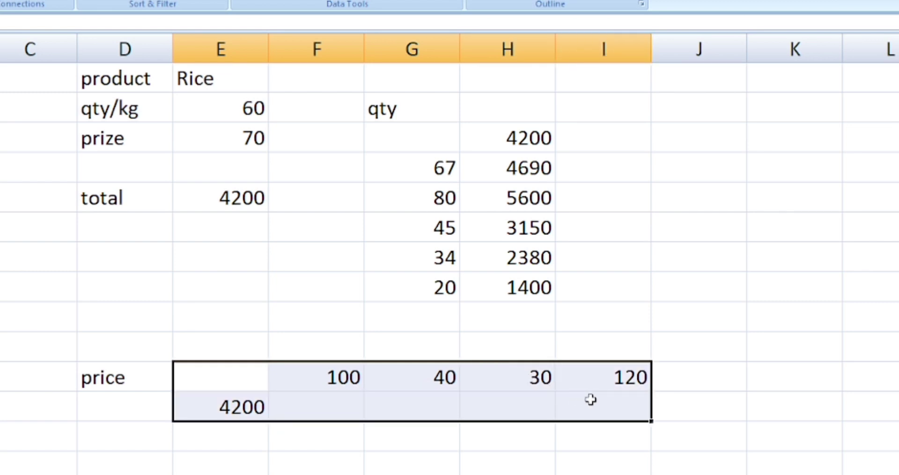
Build the price data table with row input $E$6, giving totals 6000, 2400, 1800 and 7200
left_click(440, 1)
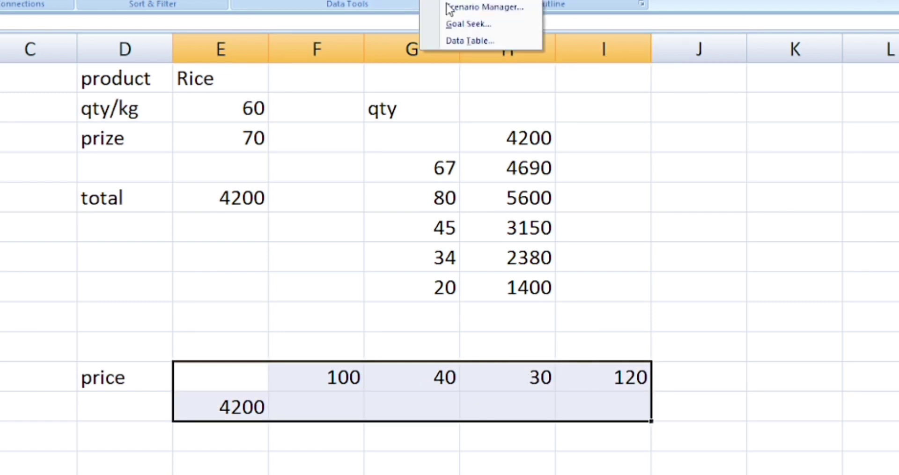
left_click(466, 43)
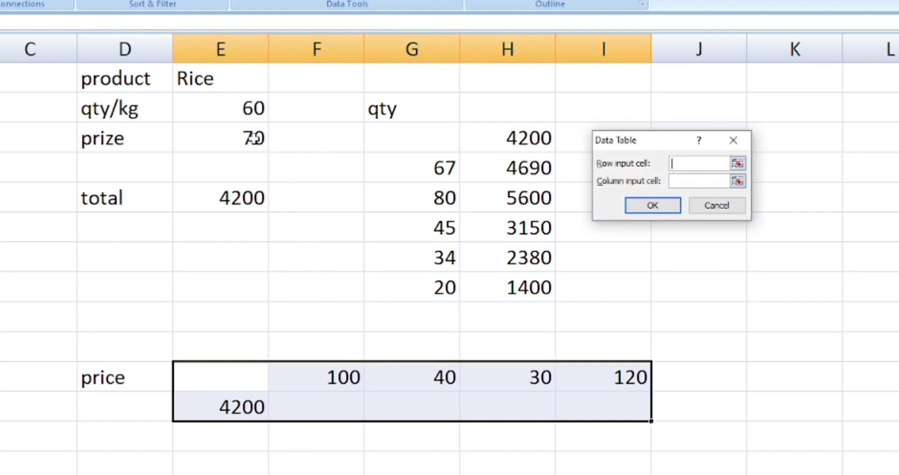
left_click(251, 138)
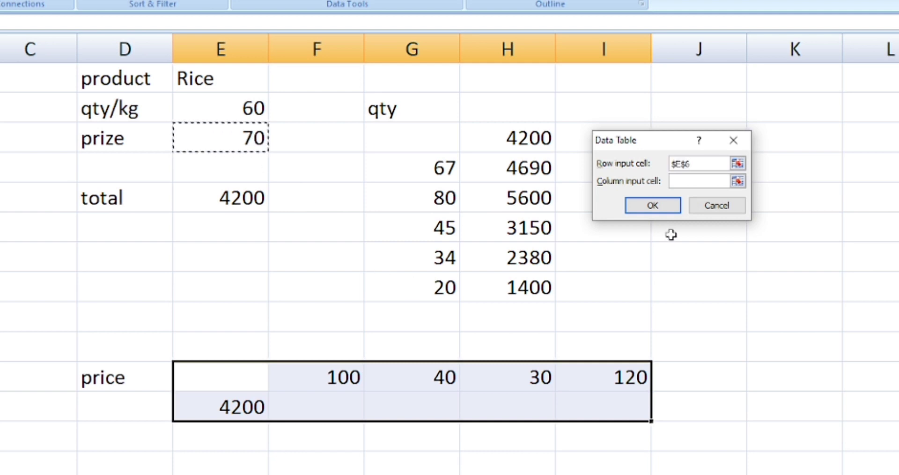
left_click(660, 205)
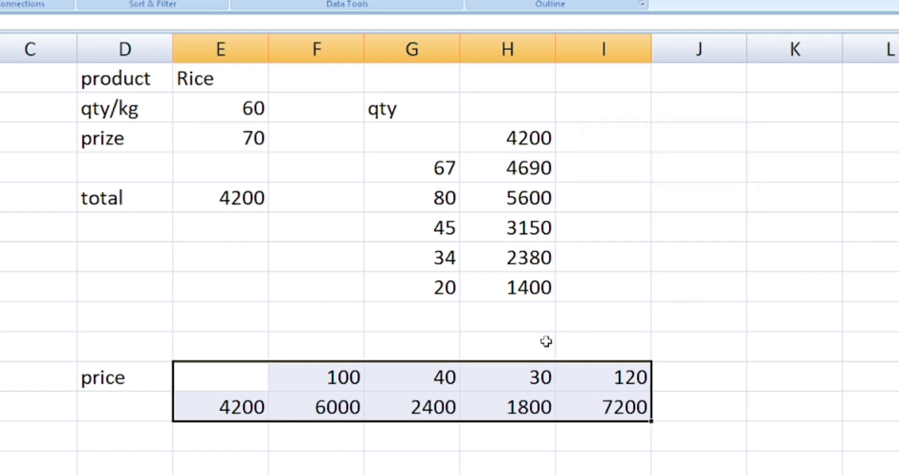
left_click_drag(262, 340, 637, 362)
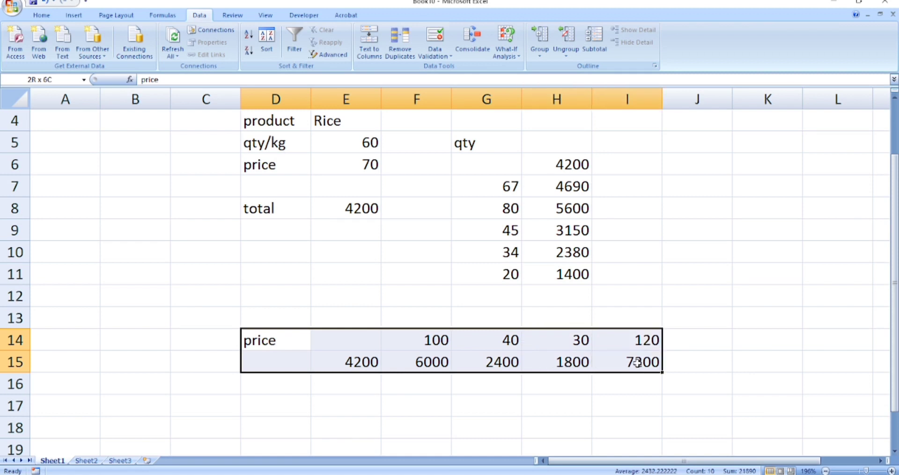
Review the qty data table formula, then select the grid prices 120, 100, 90 across the top
left_click_drag(492, 142, 569, 265)
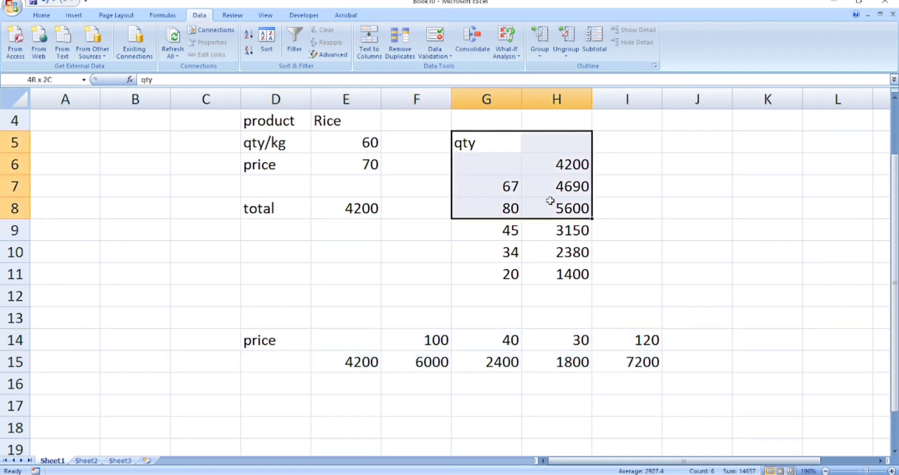
left_click(558, 279)
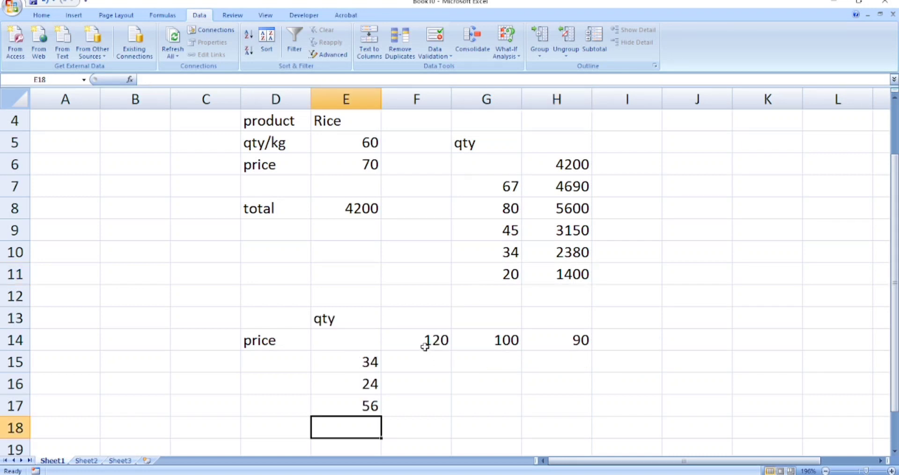
left_click_drag(424, 340, 553, 339)
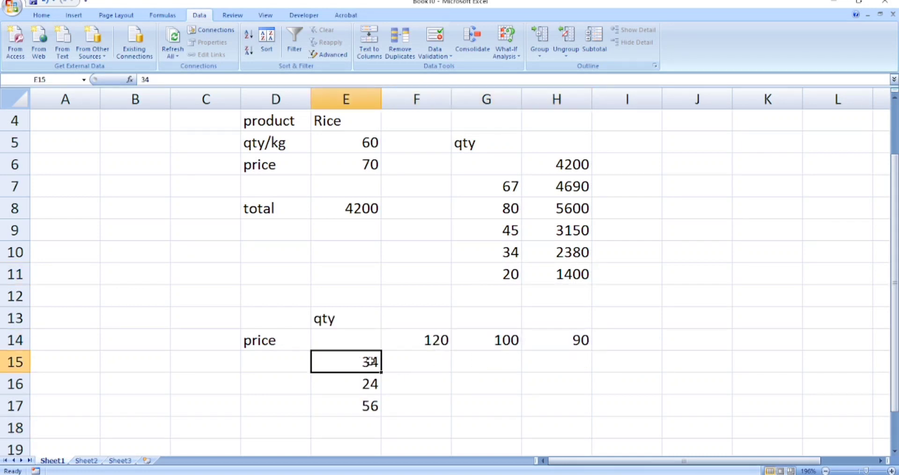
Enter =E5*E6 in corner cell E14 so it shows the total 4200
left_click_drag(370, 363, 370, 403)
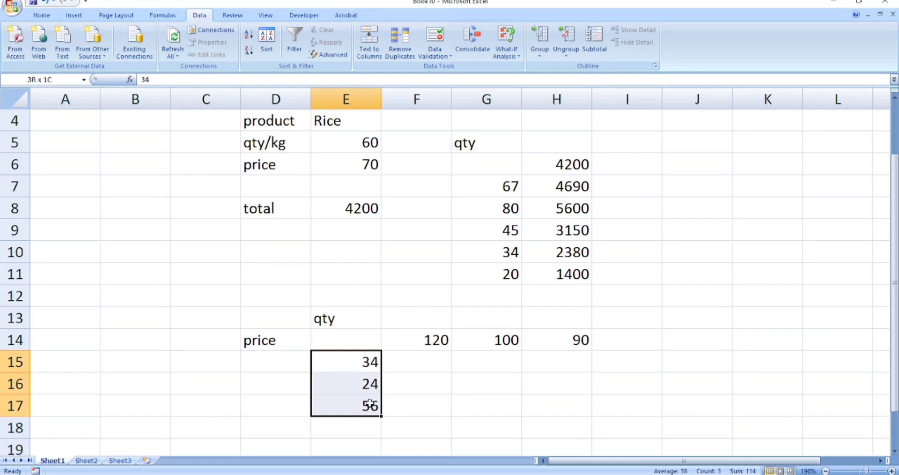
left_click(370, 340)
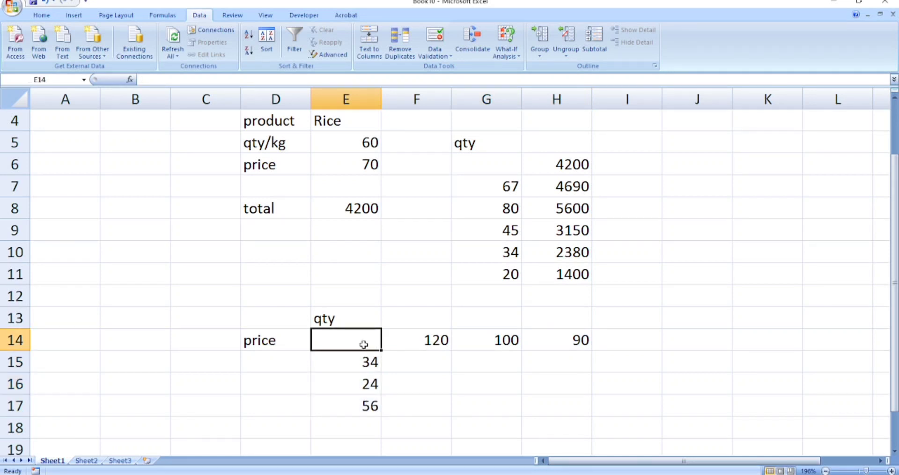
type("=")
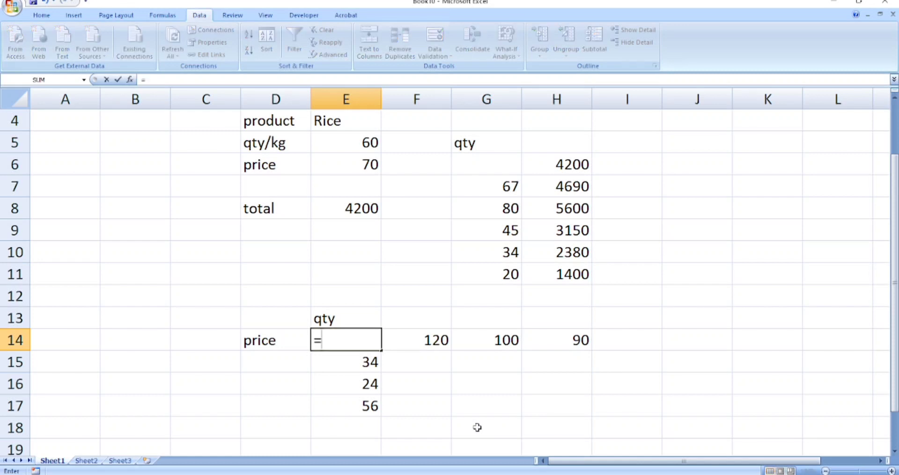
left_click(342, 144)
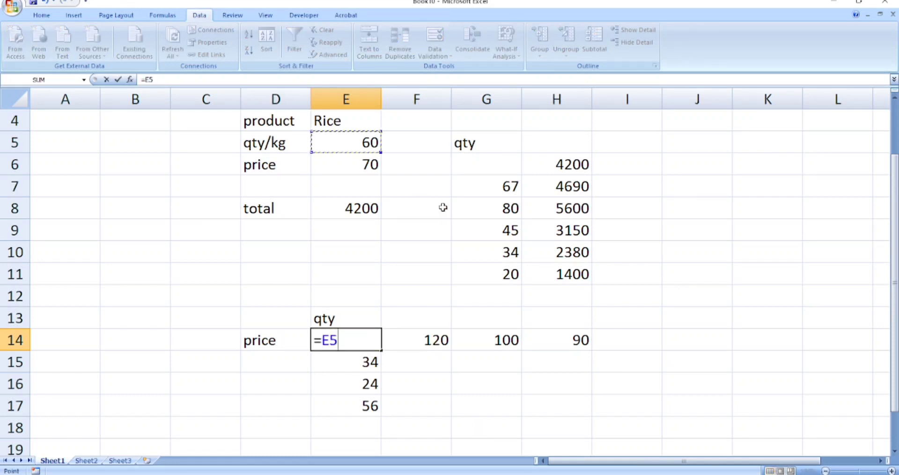
type("*")
left_click(368, 168)
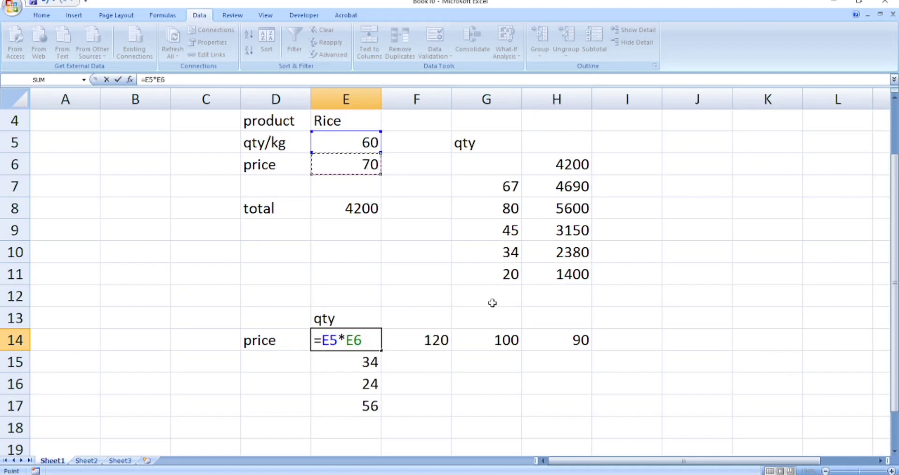
key("Return")
Move through the still-empty result cells of the two-variable grid
key("Right")
key("Right")
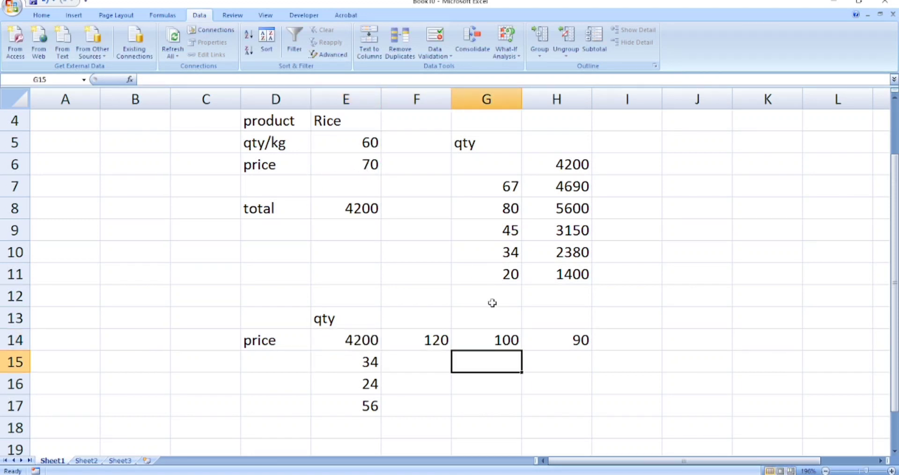
key("Left")
key("Down")
key("Right")
key("Down")
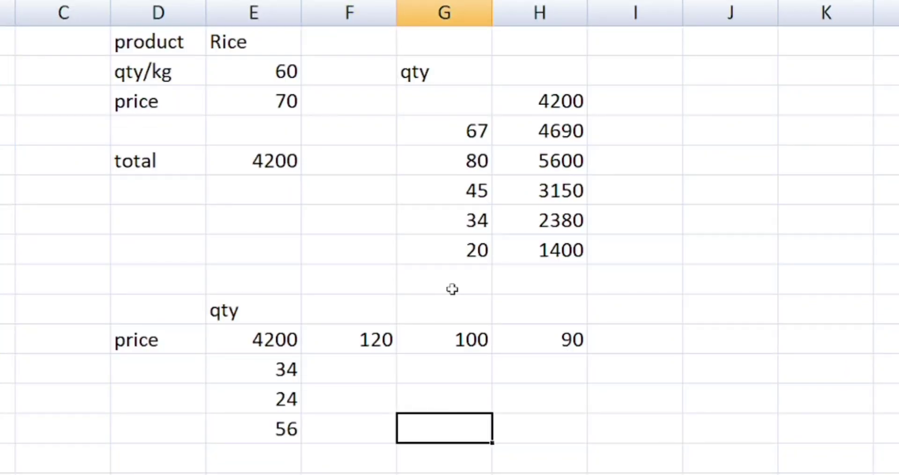
key("Right")
key("Up")
key("Left")
key("Left")
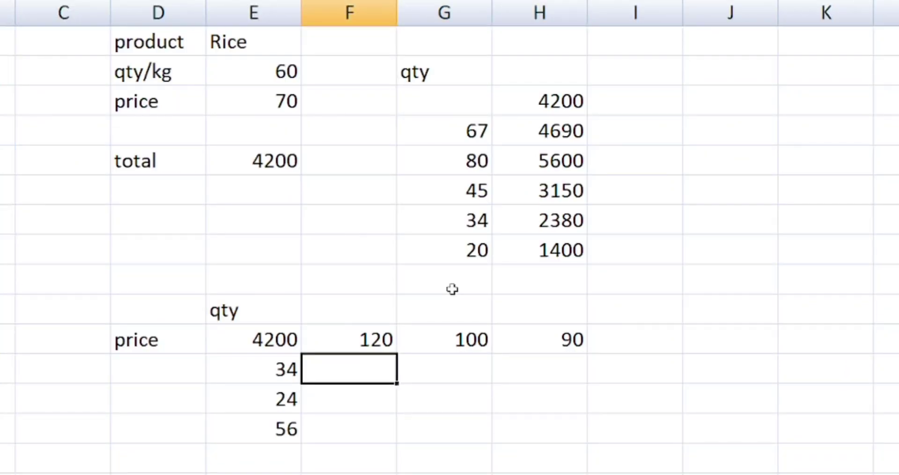
Create a data table on E14:H17 with row input E6 and column input E5
mouse_move(275, 339)
left_mouse_down()
mouse_move(469, 427)
mouse_move(575, 425)
left_mouse_up()
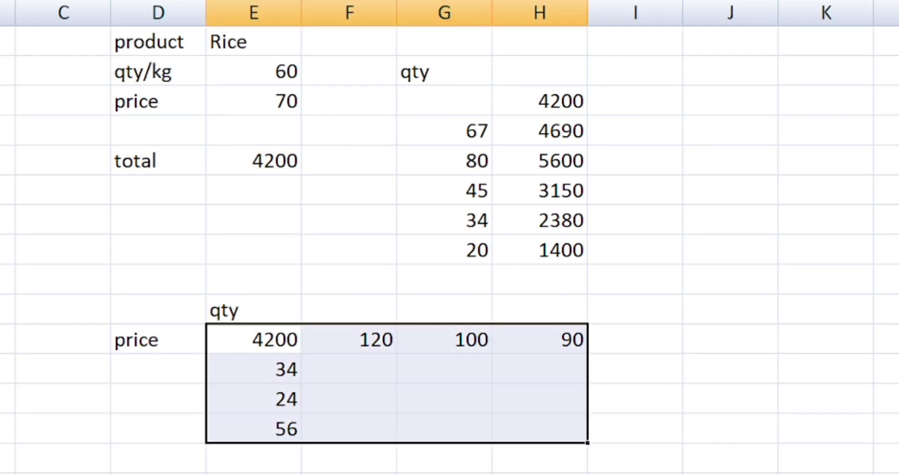
left_click(538, 5)
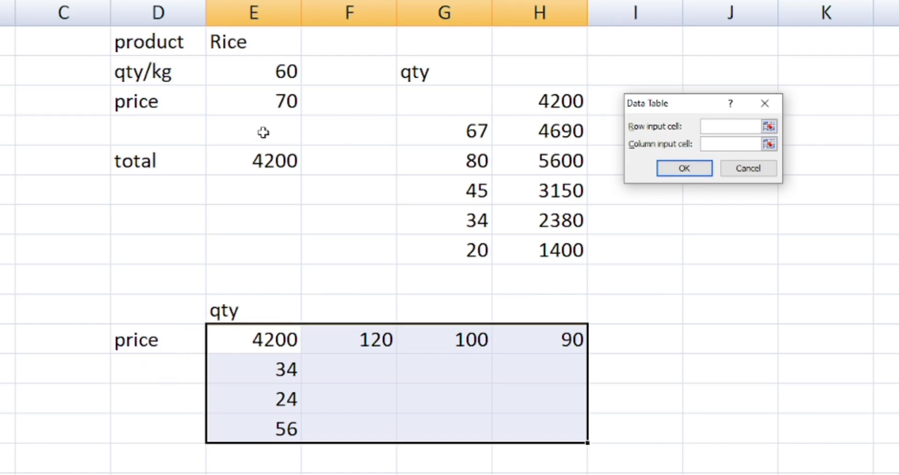
left_click(281, 104)
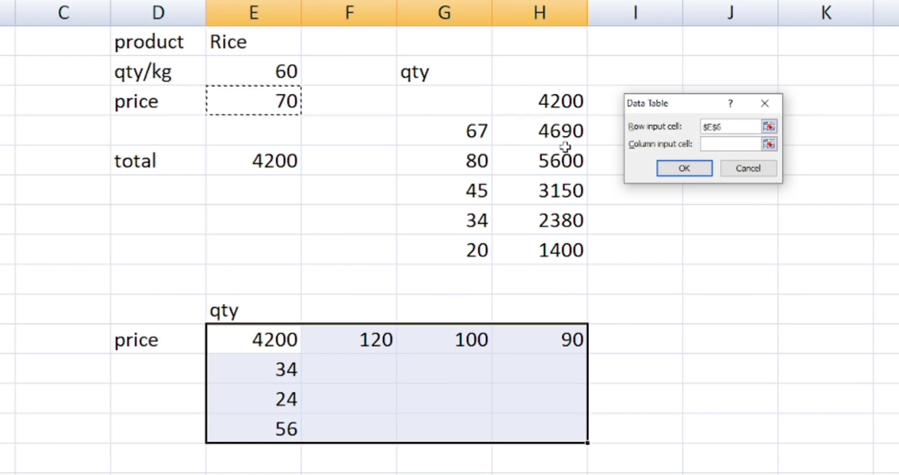
key("Tab")
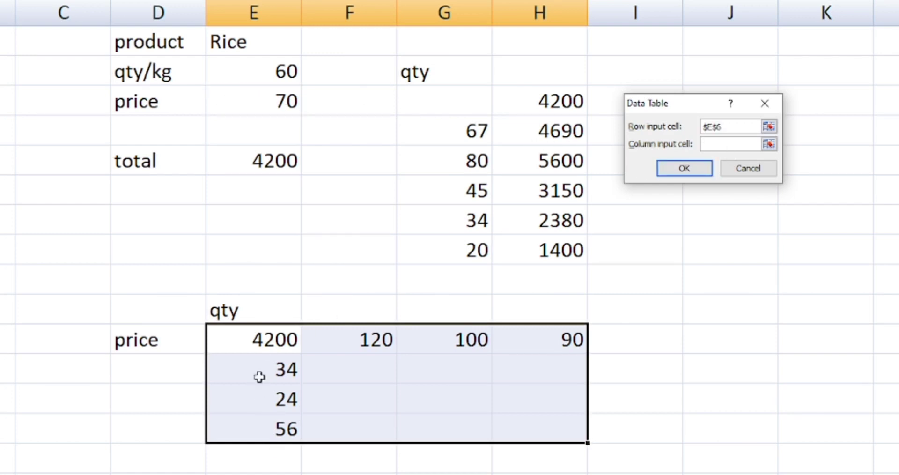
left_click(276, 70)
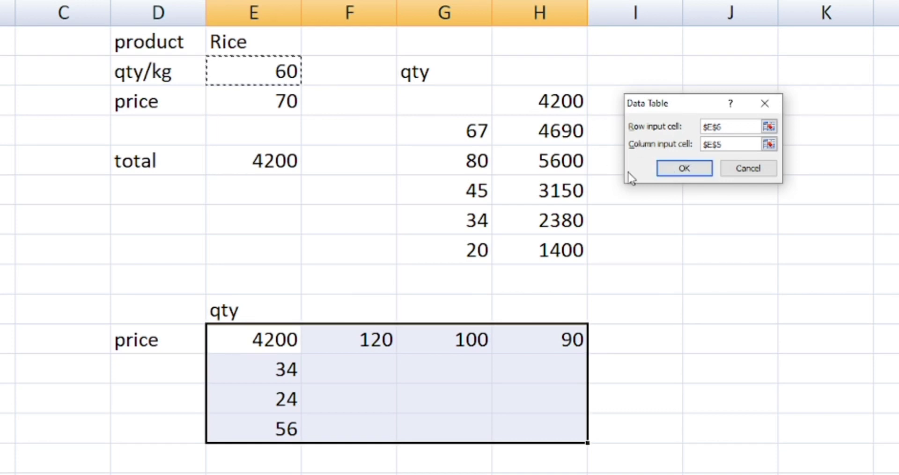
left_click(663, 173)
Inspect the computed totals F15:H17, the input values, and the corner formula in E14
left_click(506, 395)
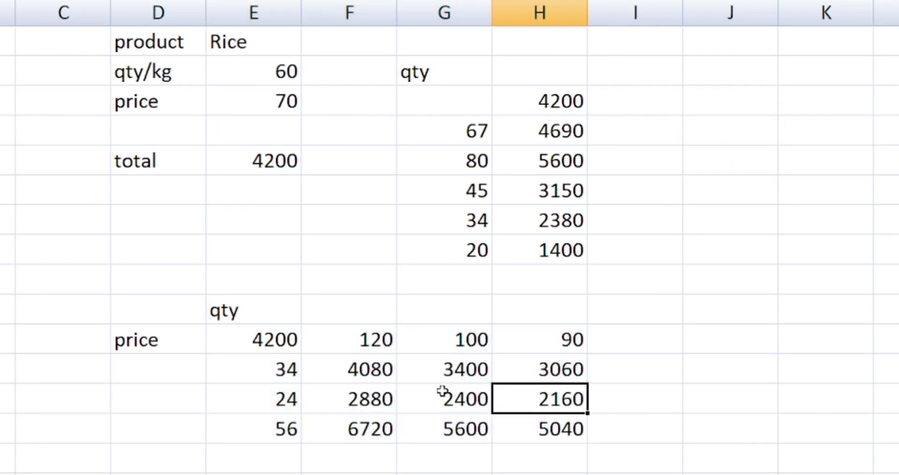
left_click_drag(429, 361, 548, 398)
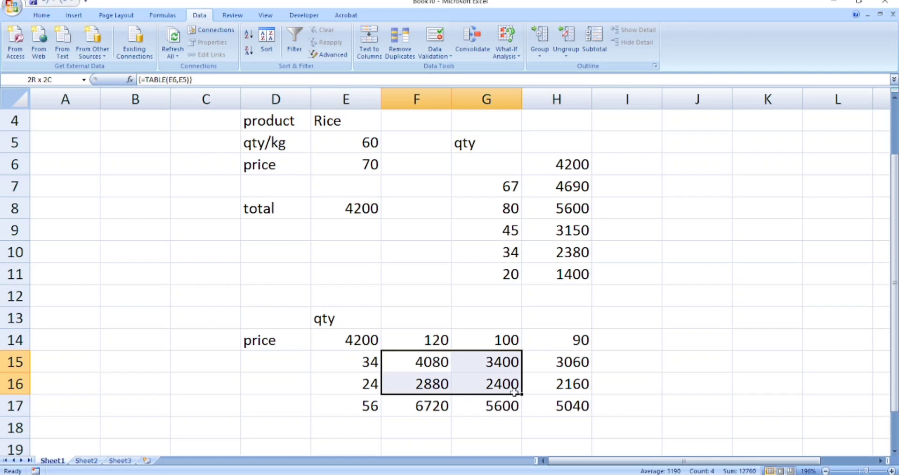
left_click(547, 399)
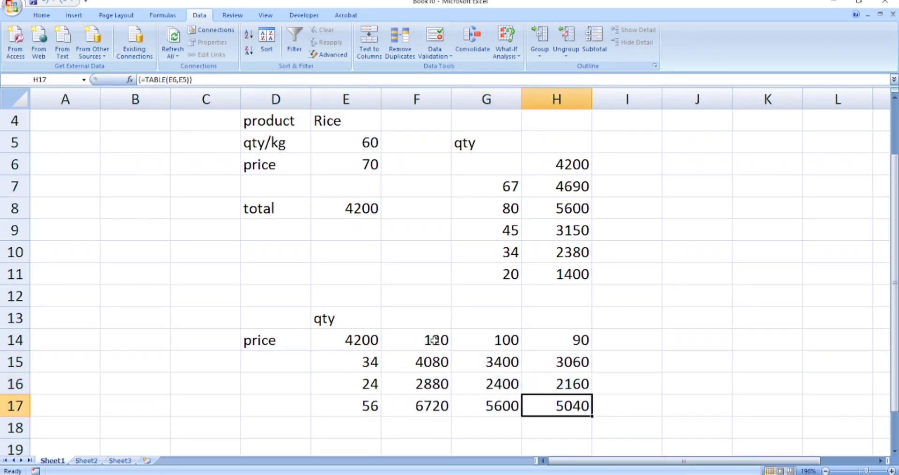
left_click_drag(430, 341, 551, 344)
left_click_drag(363, 358, 367, 405)
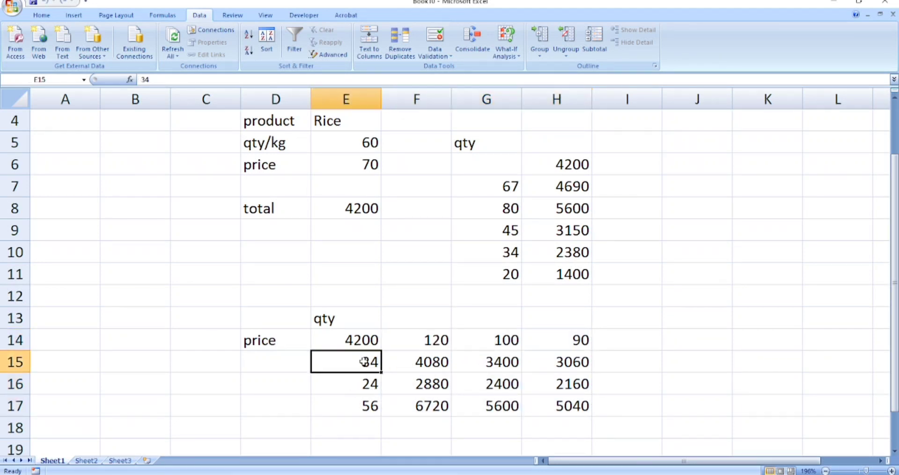
left_click(356, 341)
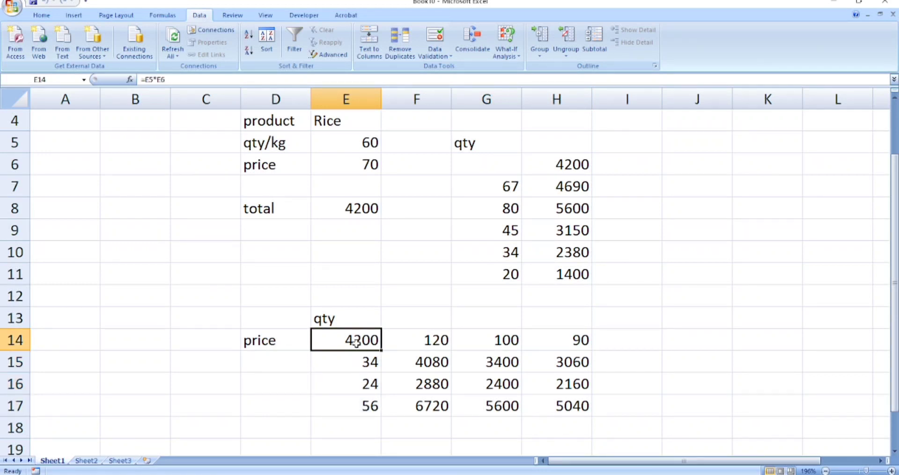
left_click_drag(407, 363, 558, 406)
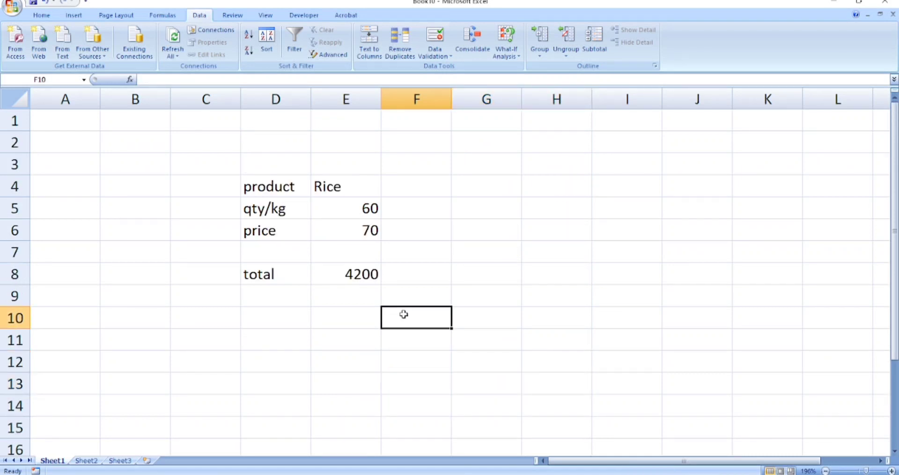
Select E5:E6 and add a new scenario from the Scenario Manager
left_click_drag(345, 208, 347, 230)
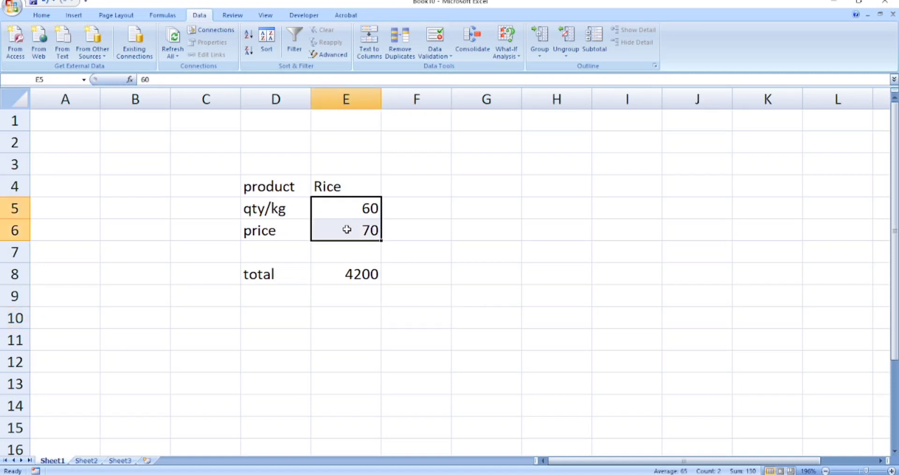
left_click(508, 51)
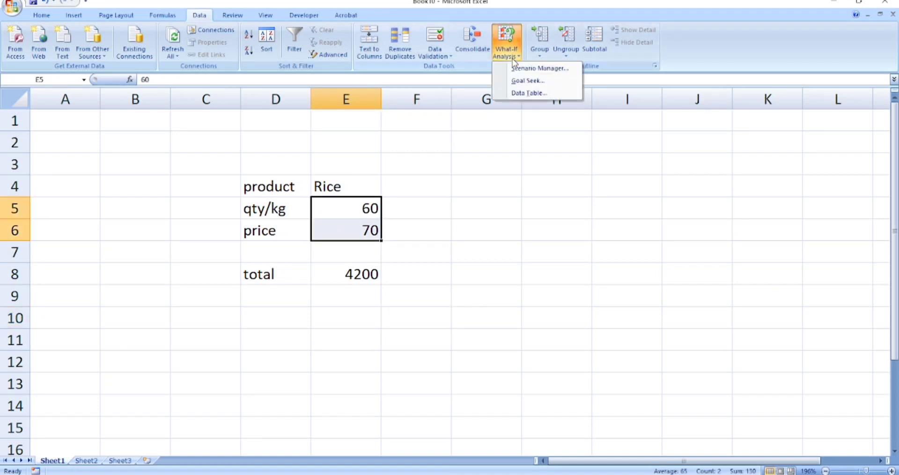
left_click(526, 68)
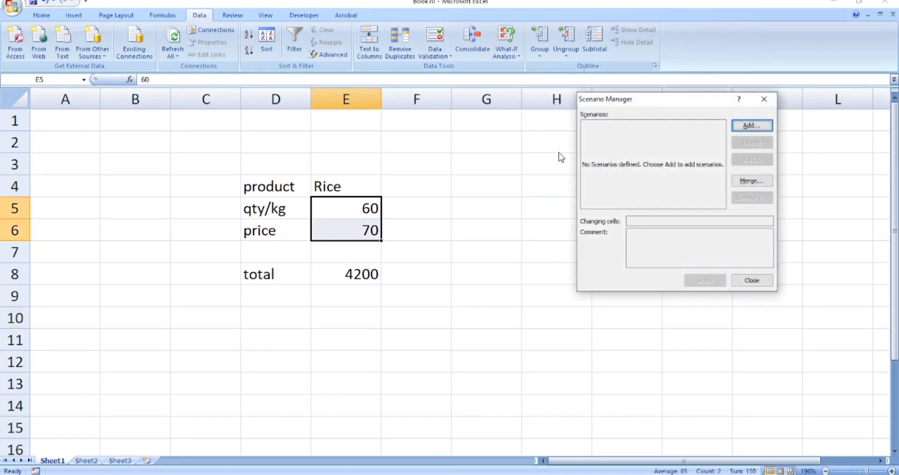
left_click_drag(658, 101, 518, 139)
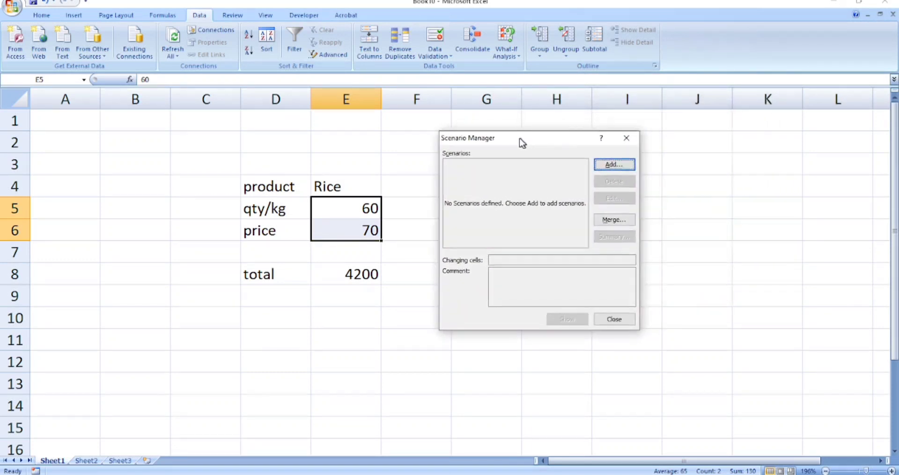
left_click(611, 164)
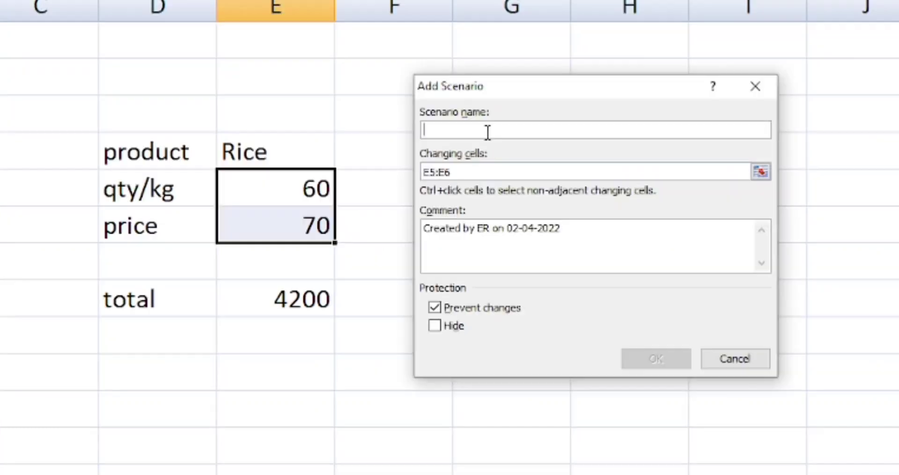
Name the scenario abc with changing cells E5:E6 and confirm
type("abc")
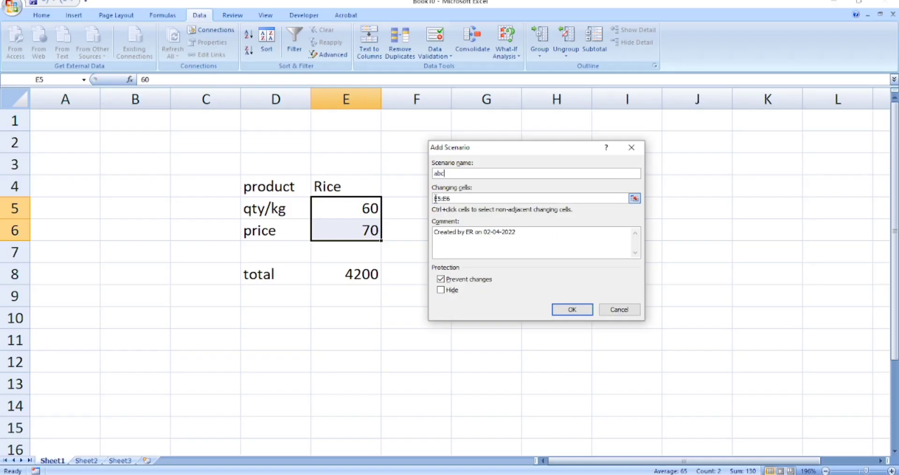
left_click_drag(434, 198, 459, 200)
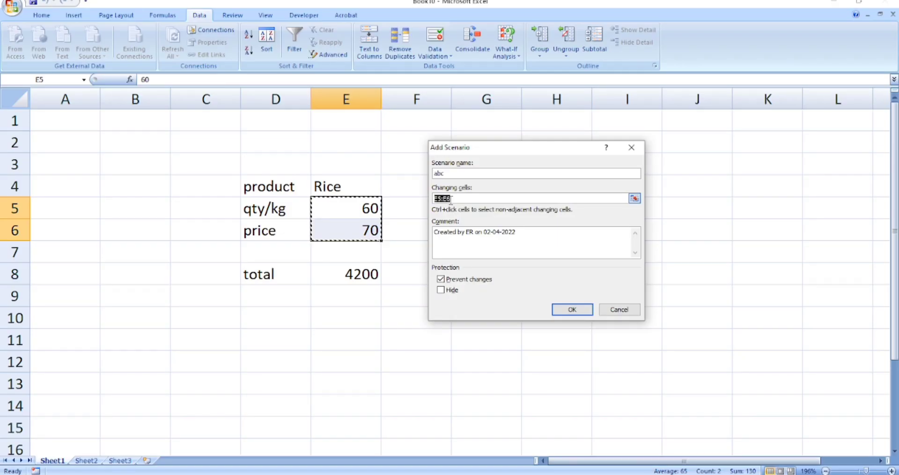
left_click(458, 200)
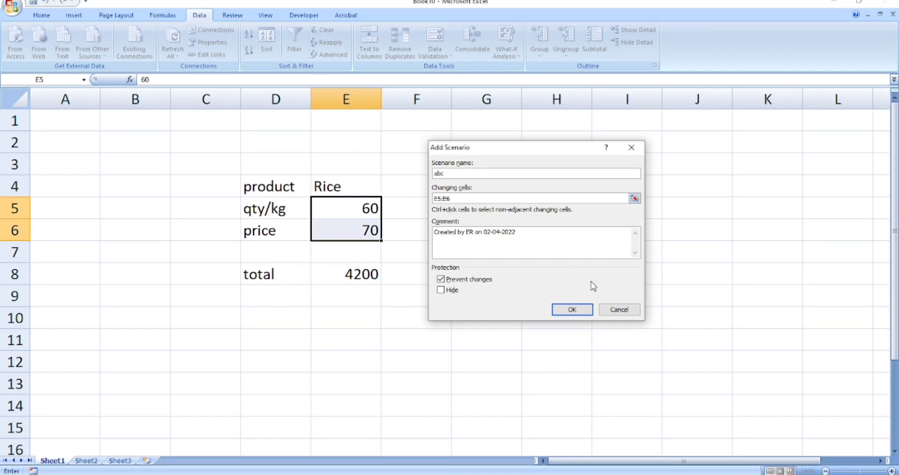
left_click(572, 309)
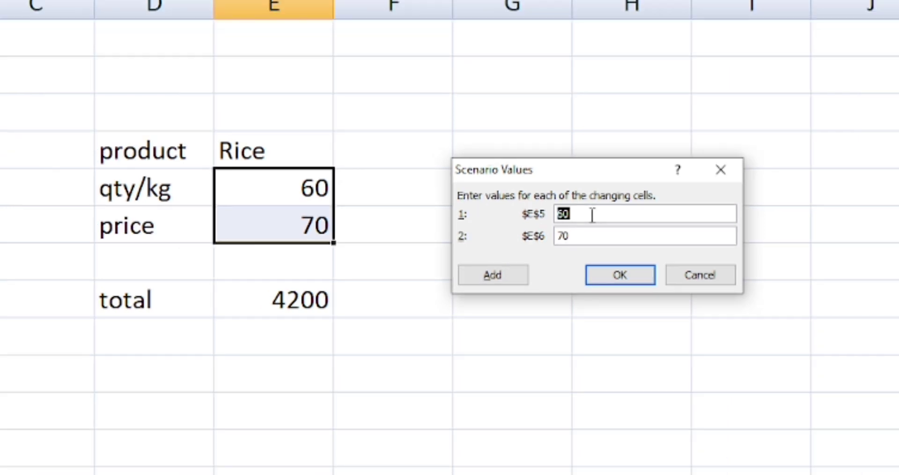
Give scenario abc quantity 75 and price 78, show it, and close Scenario Manager
type("75")
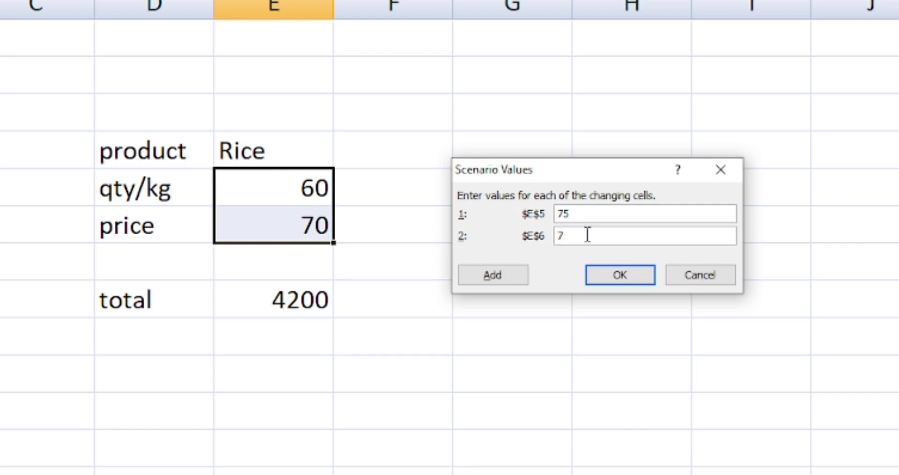
type("8")
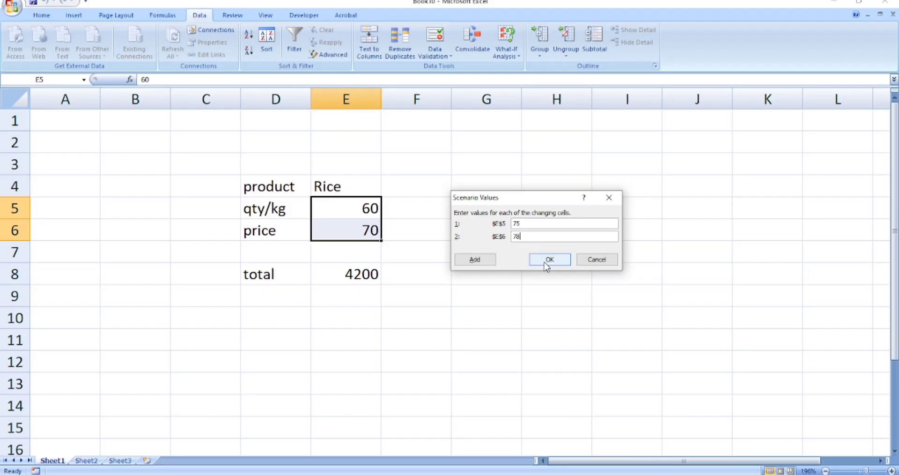
left_click(546, 265)
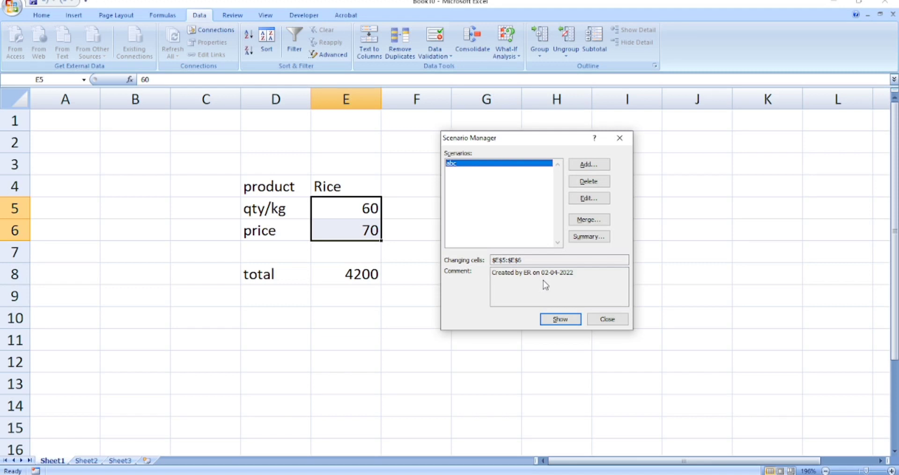
left_click(558, 320)
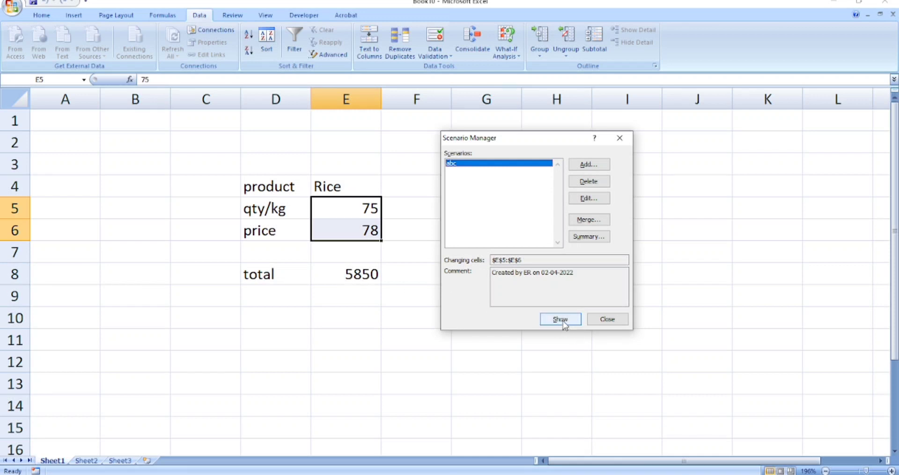
left_click(607, 319)
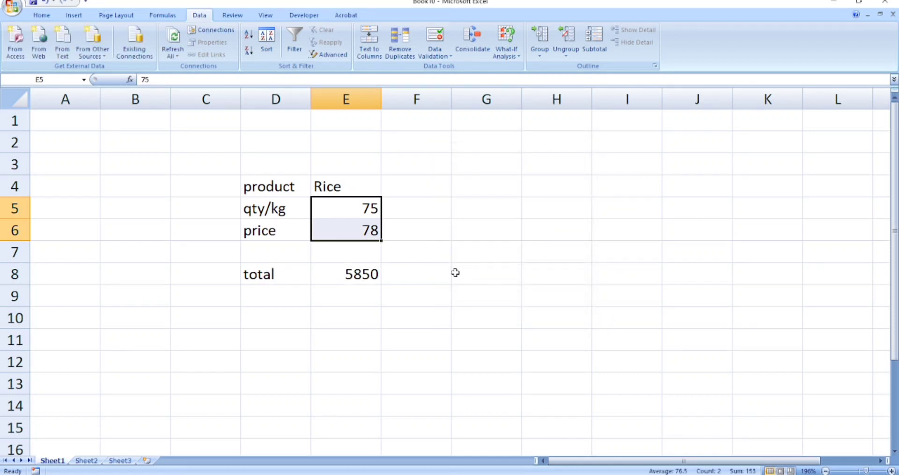
left_click(506, 49)
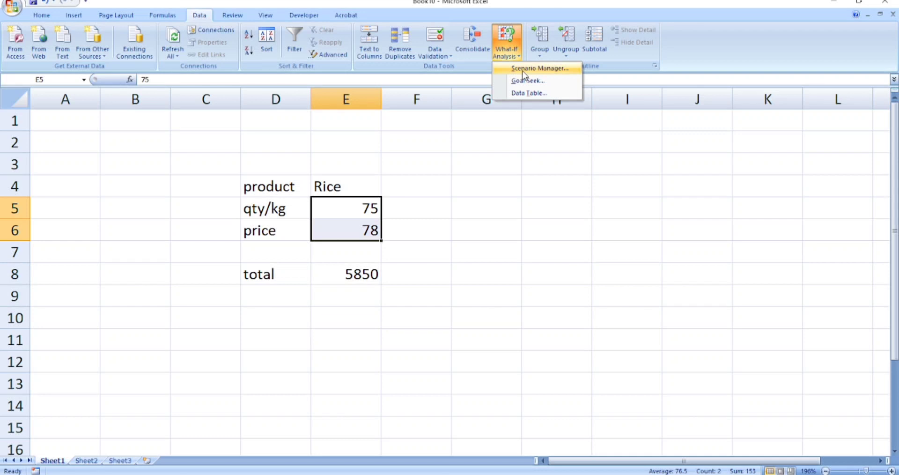
left_click(523, 69)
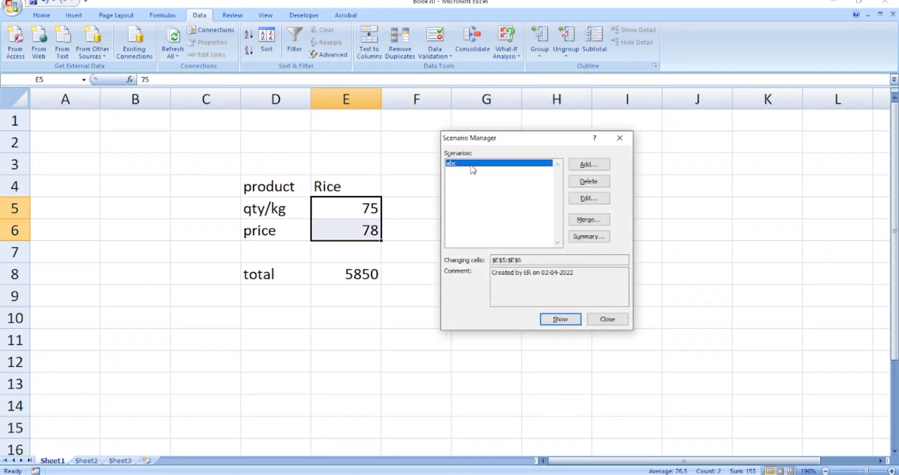
left_click(600, 199)
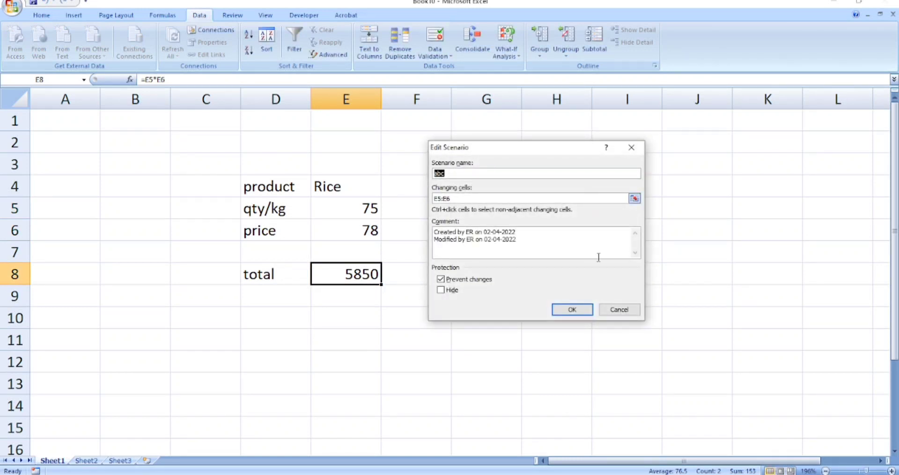
left_click(619, 310)
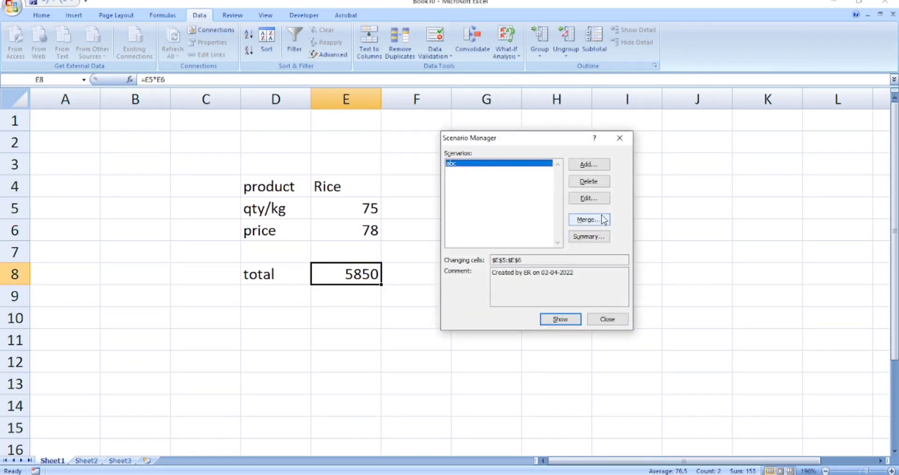
left_click(607, 318)
left_click(505, 41)
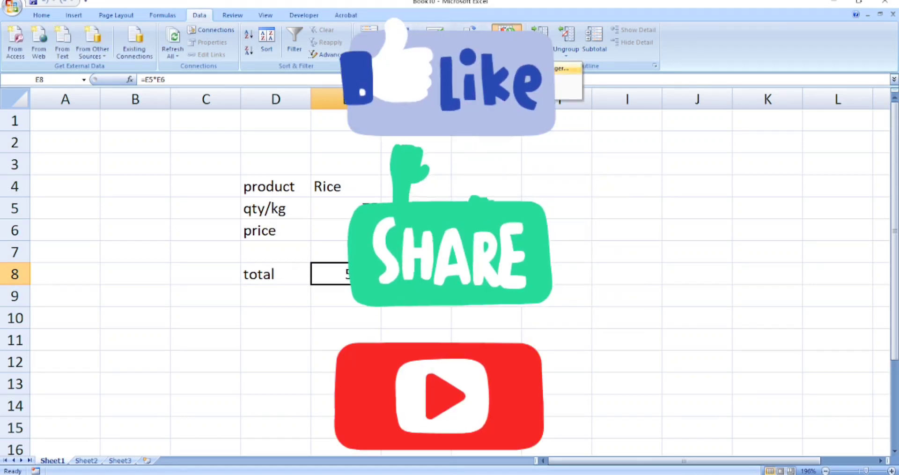
key("Escape")
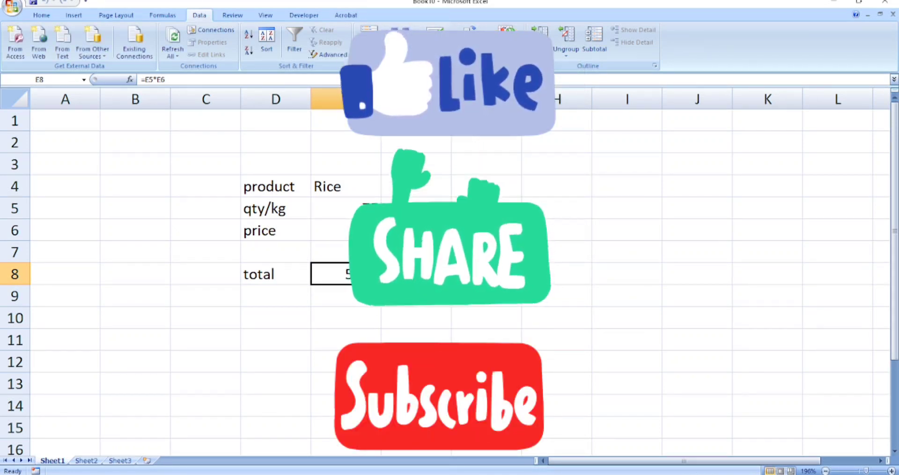